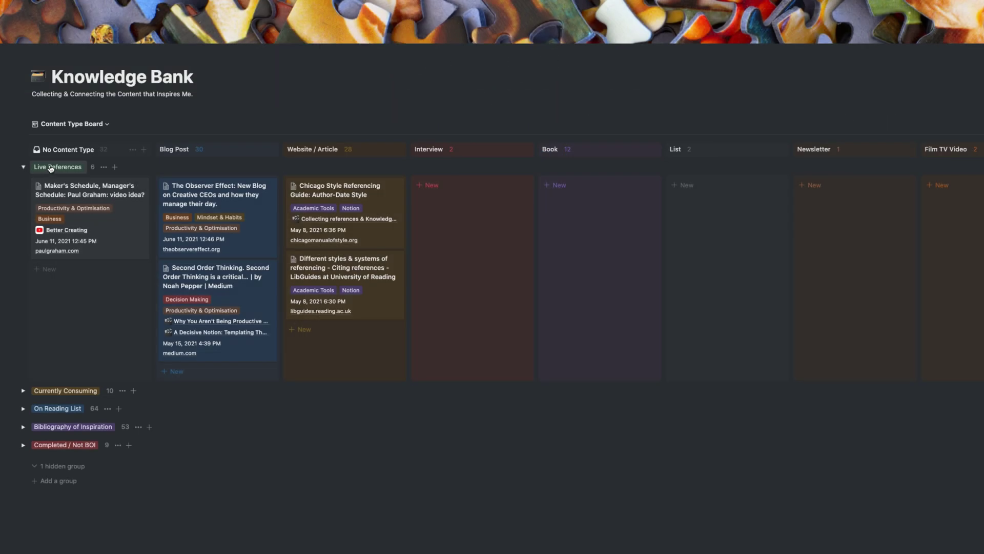
Expand Currently Consuming and switch the notes grouping to Related Projects
{"action": "left_click", "coordinate": [22, 392]}
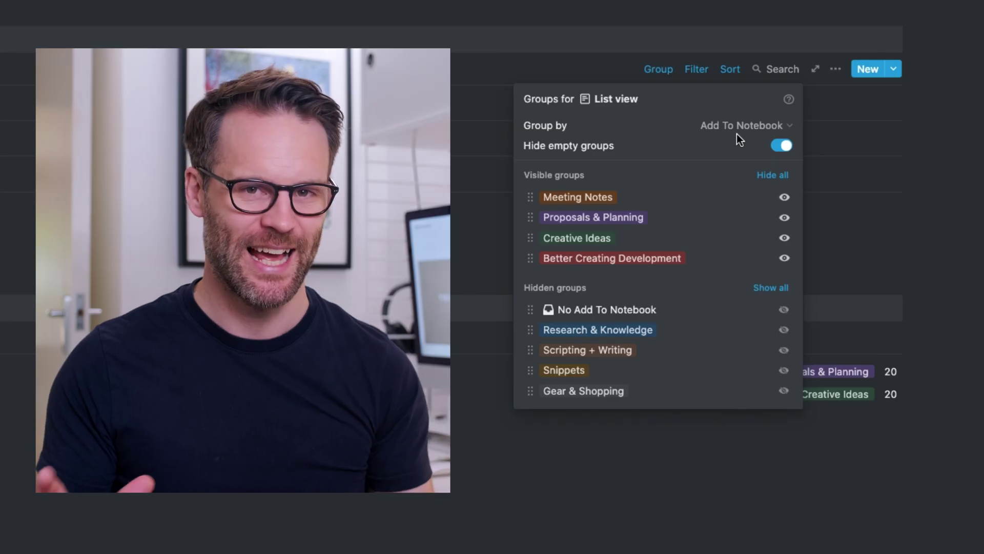
{"action": "left_click", "coordinate": [743, 125]}
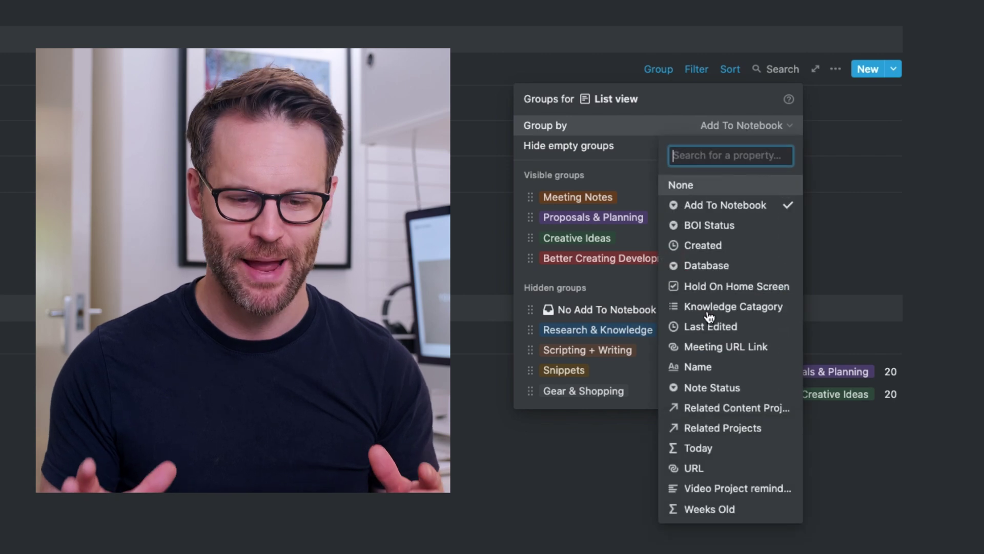
{"action": "left_click", "coordinate": [722, 435]}
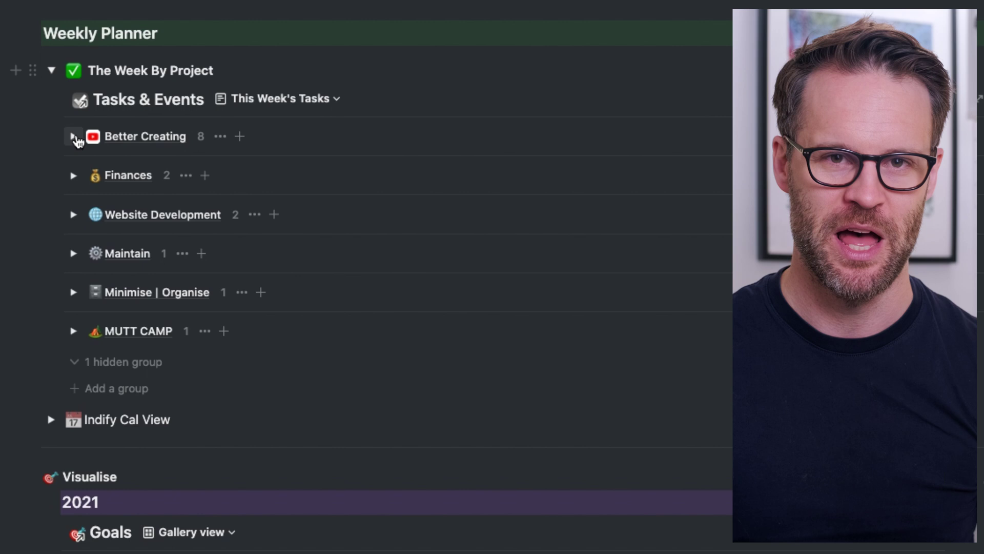
Expand the Better Creating group, then collapse and re-expand the Finances group
{"action": "left_click", "coordinate": [72, 136]}
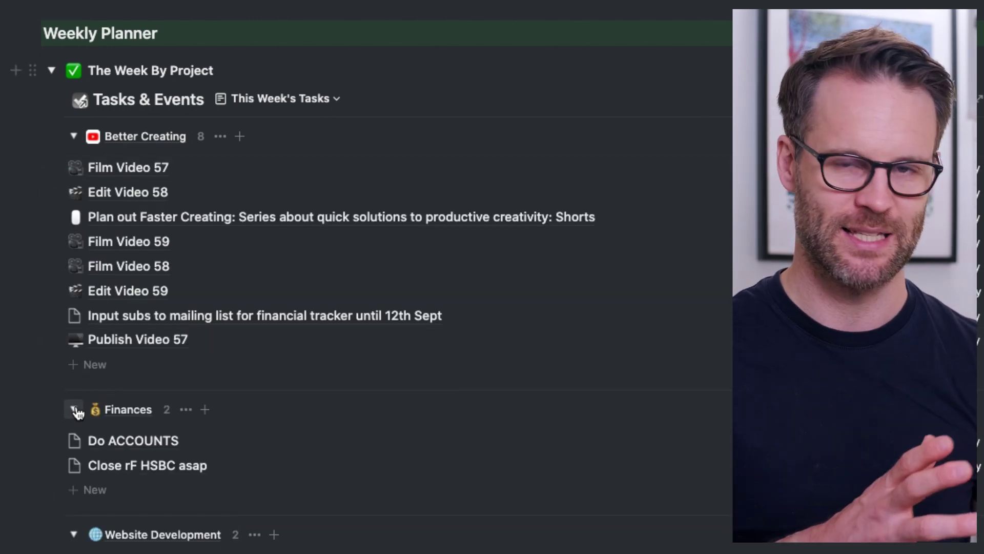
{"action": "left_click", "coordinate": [75, 409]}
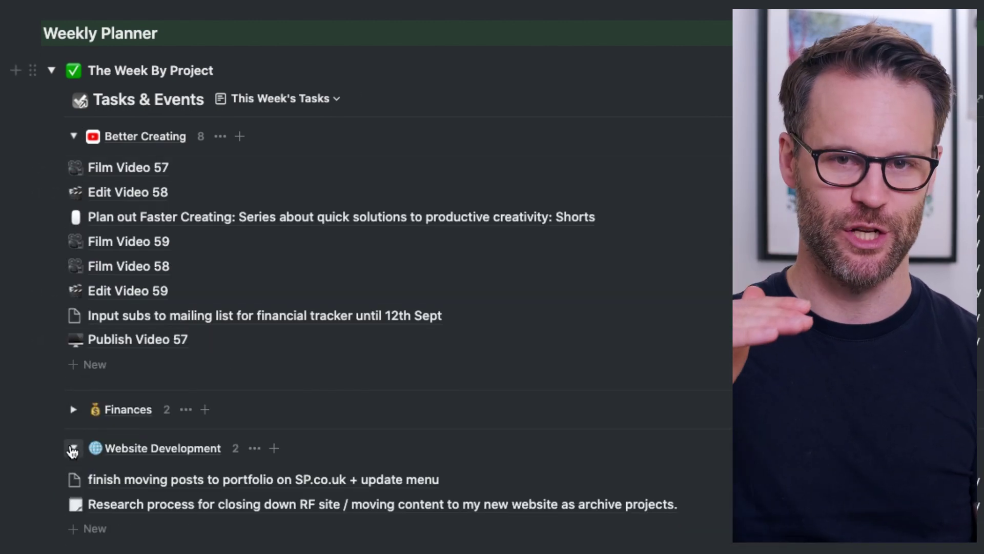
{"action": "left_click", "coordinate": [73, 409]}
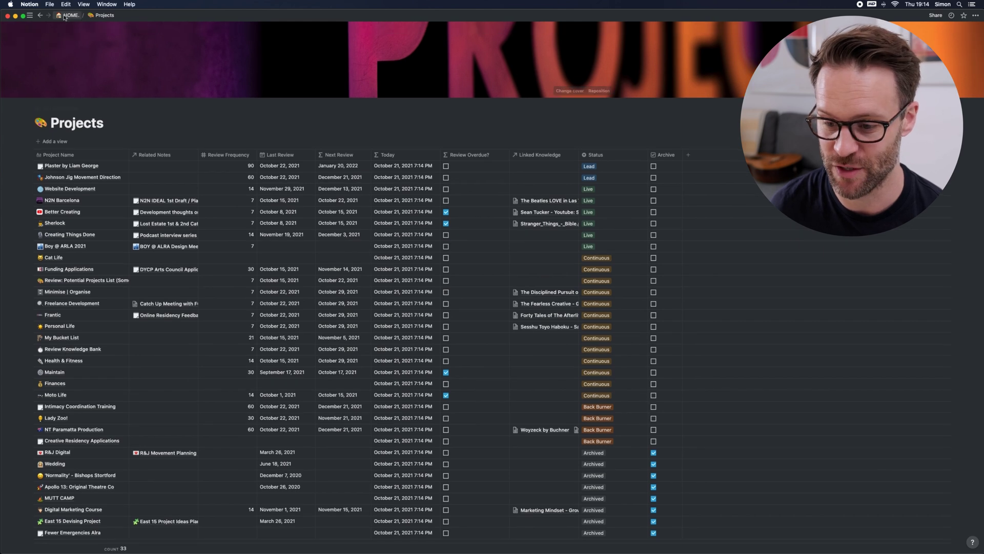
Return to HOME and toggle the Weekly Planner's Better Creating and Website Development groups
{"action": "left_click", "coordinate": [70, 16]}
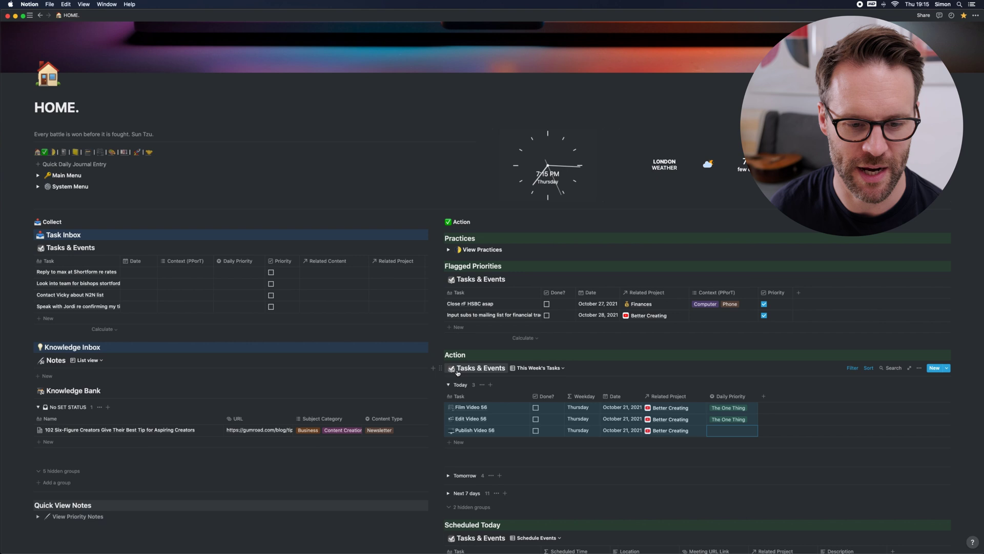
{"action": "scroll", "coordinate": [287, 369], "scroll_direction": "down", "scroll_amount": 10}
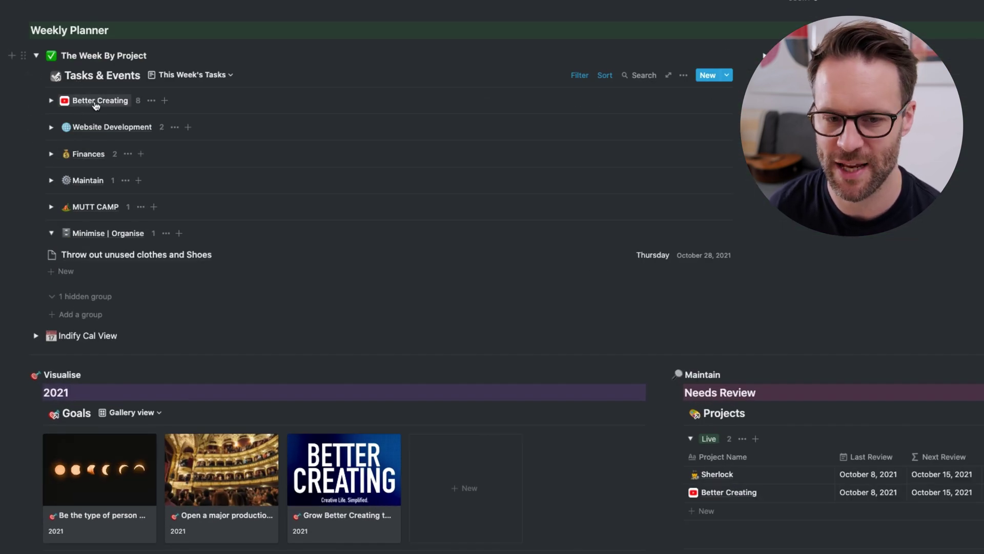
{"action": "left_click", "coordinate": [51, 101]}
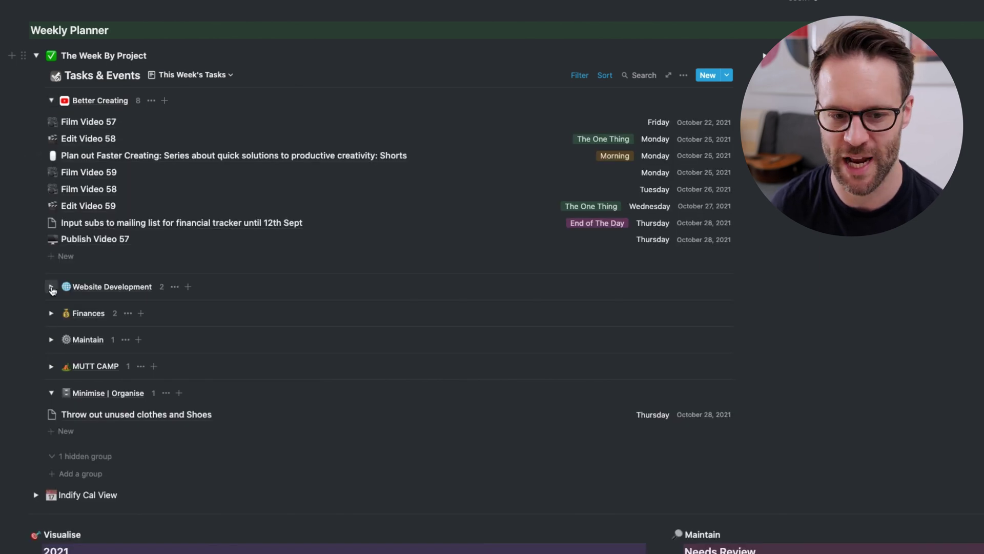
{"action": "left_click", "coordinate": [52, 286]}
{"action": "left_click", "coordinate": [51, 287]}
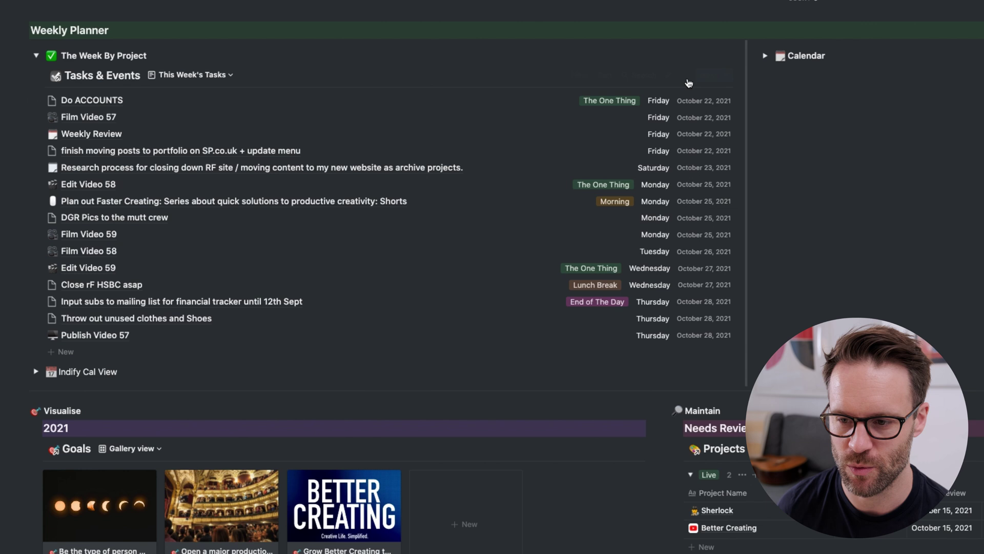
Group This Week's Tasks by Related Project
{"action": "left_click", "coordinate": [684, 75]}
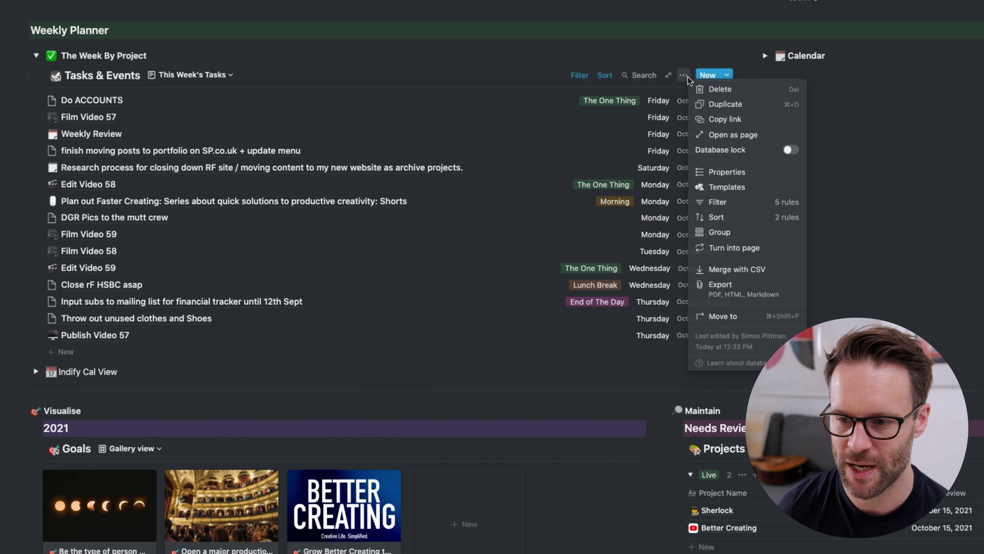
{"action": "left_click", "coordinate": [720, 232]}
{"action": "left_click", "coordinate": [636, 118]}
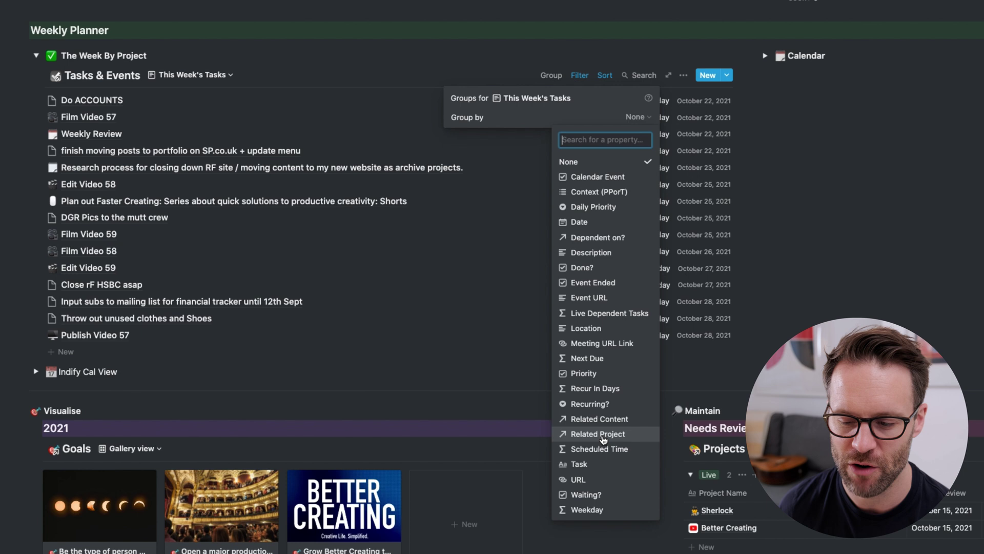
{"action": "left_click", "coordinate": [603, 435]}
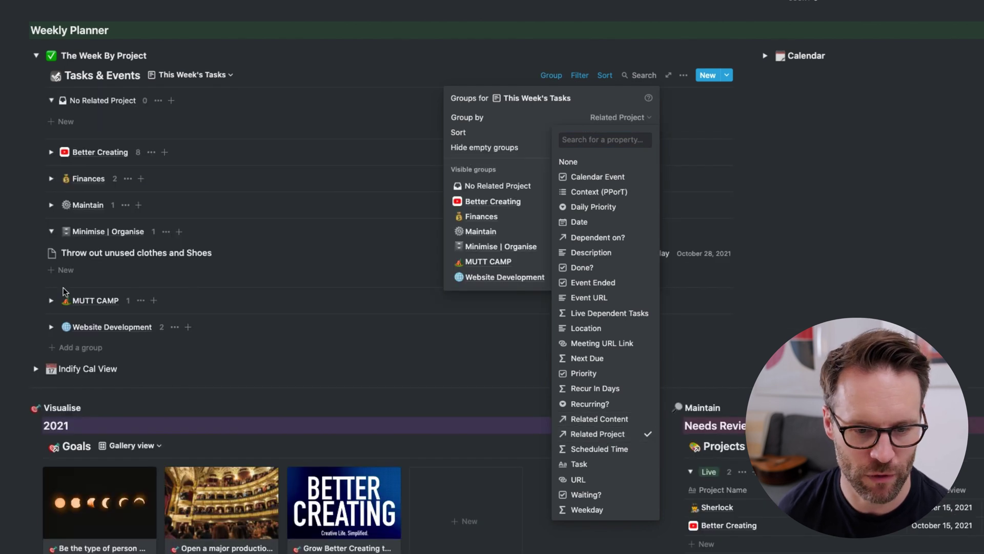
{"action": "left_click", "coordinate": [519, 118]}
Order groups manually as Better Creating, Finances, Website Development, and hide empty groups
{"action": "left_click", "coordinate": [645, 133]}
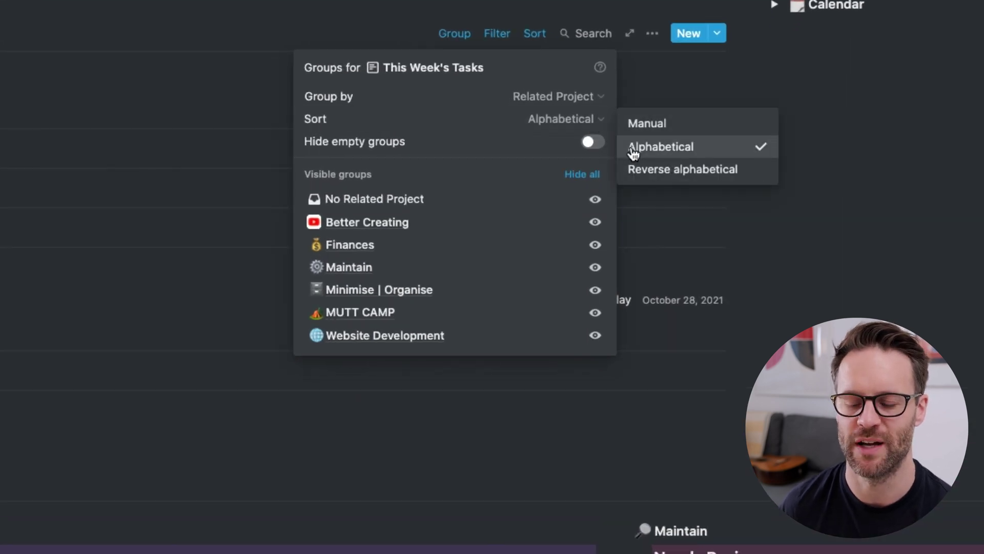
{"action": "left_click", "coordinate": [662, 130]}
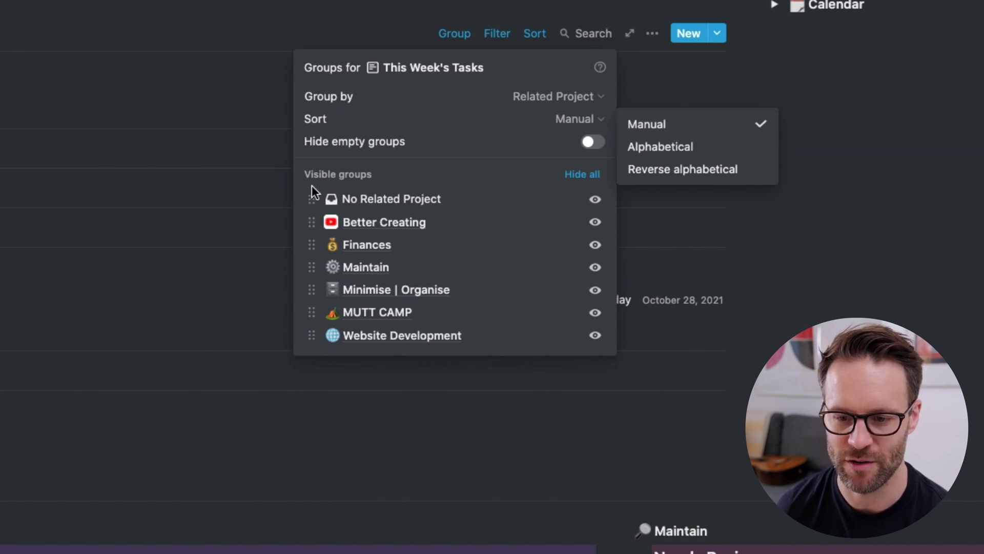
{"action": "left_click_drag", "start_coordinate": [311, 225], "coordinate": [310, 195]}
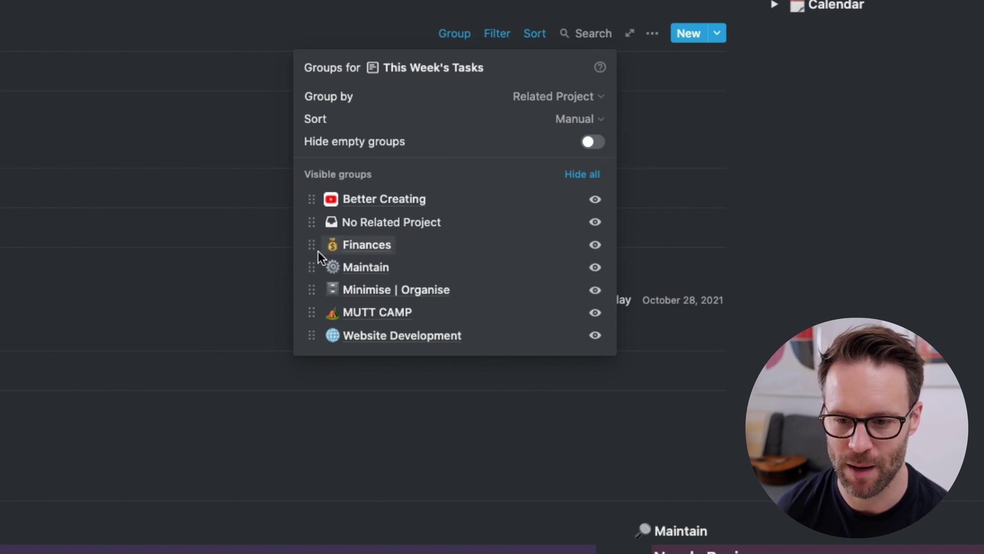
{"action": "left_click_drag", "start_coordinate": [311, 244], "coordinate": [311, 219]}
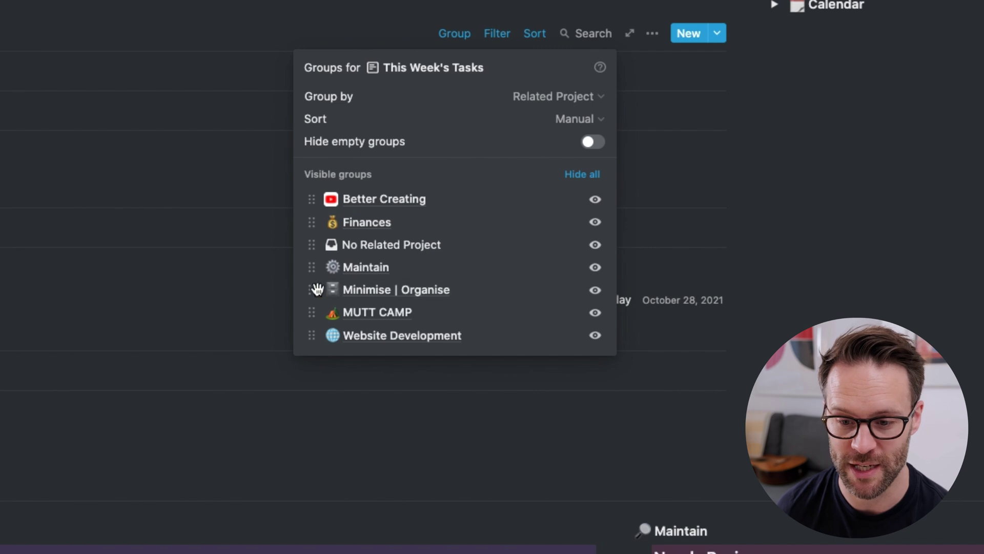
{"action": "left_click_drag", "start_coordinate": [317, 290], "coordinate": [314, 244]}
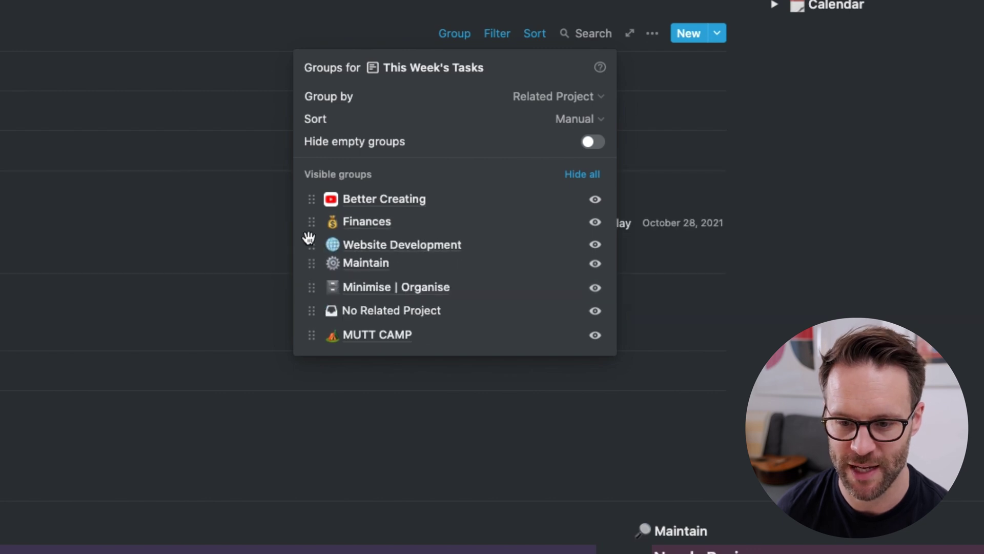
{"action": "left_click_drag", "start_coordinate": [310, 240], "coordinate": [309, 240]}
{"action": "left_click", "coordinate": [593, 142]}
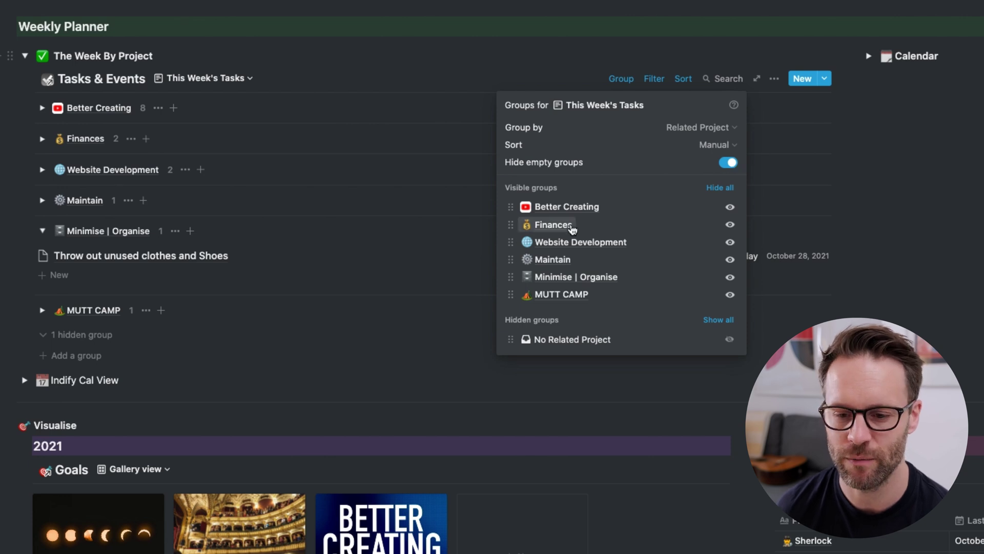
Collapse Minimise | Organise and leave Better Creating and Website Development expanded, Finances collapsed
{"action": "left_click", "coordinate": [401, 208]}
{"action": "left_click", "coordinate": [43, 231]}
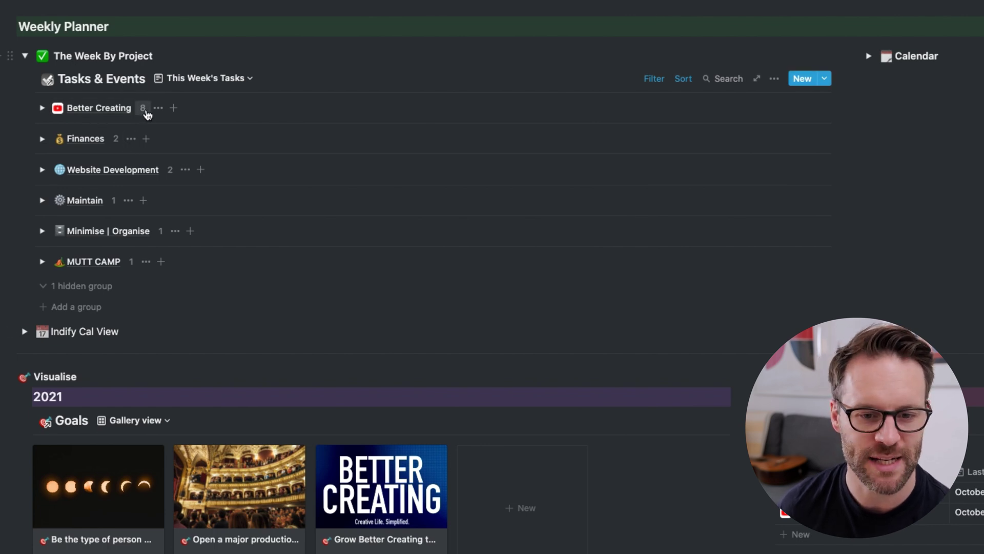
{"action": "left_click", "coordinate": [42, 108]}
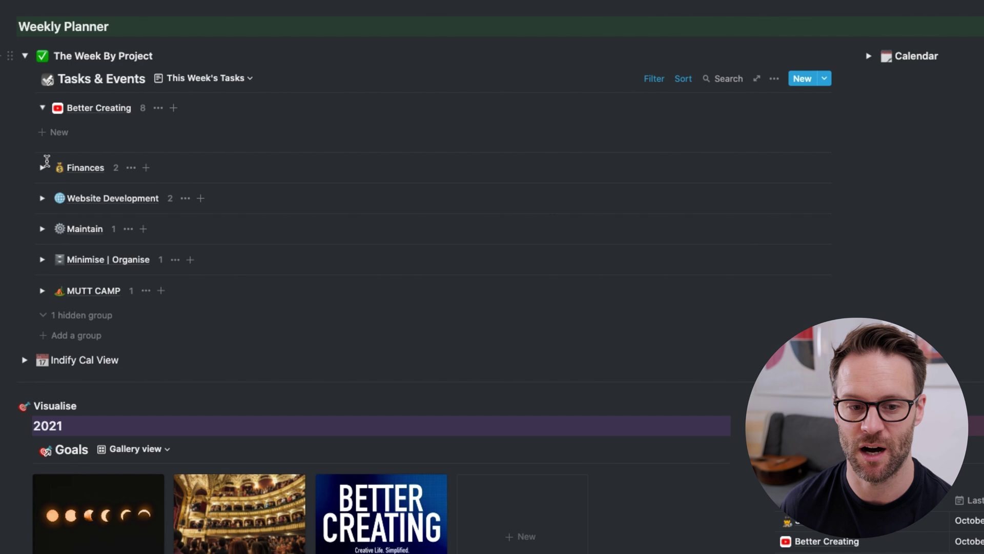
{"action": "left_click", "coordinate": [42, 165]}
{"action": "left_click", "coordinate": [42, 195]}
{"action": "left_click", "coordinate": [43, 328]}
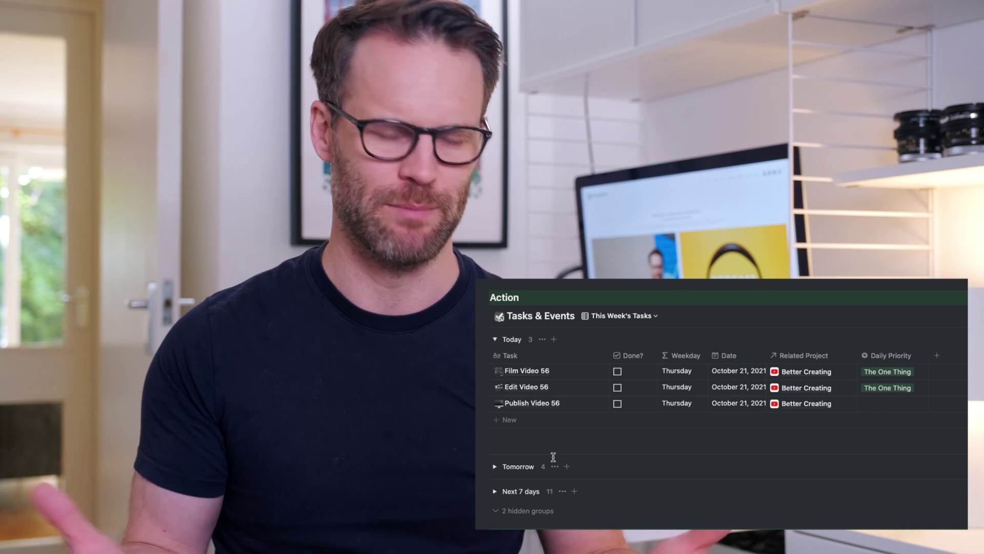
Collapse the Today group and select the word Today in the Action Today heading
{"action": "left_click", "coordinate": [495, 339]}
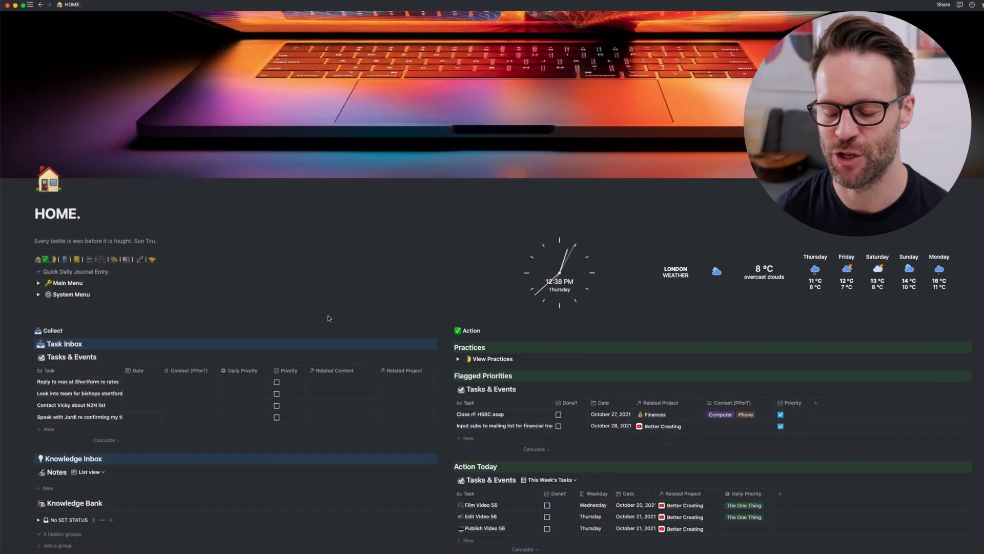
{"action": "scroll", "coordinate": [328, 318], "scroll_direction": "down", "scroll_amount": 3}
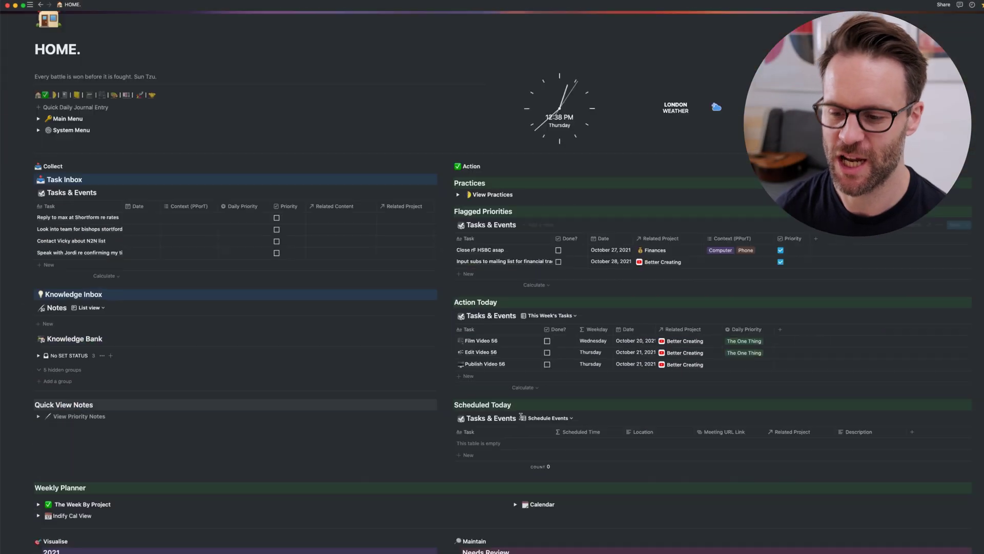
{"action": "scroll", "coordinate": [521, 418], "scroll_direction": "down", "scroll_amount": 2}
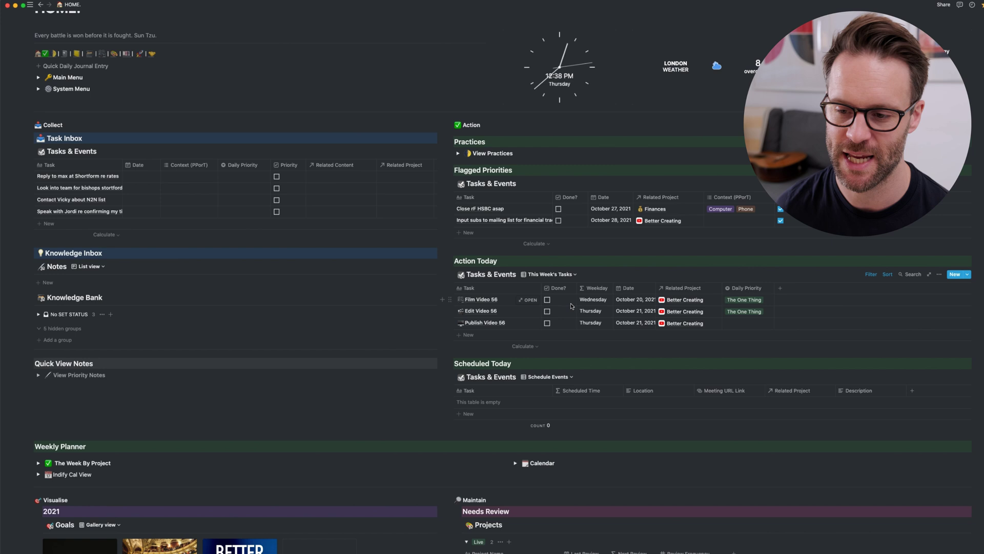
{"action": "scroll", "coordinate": [148, 470], "scroll_direction": "down", "scroll_amount": 2}
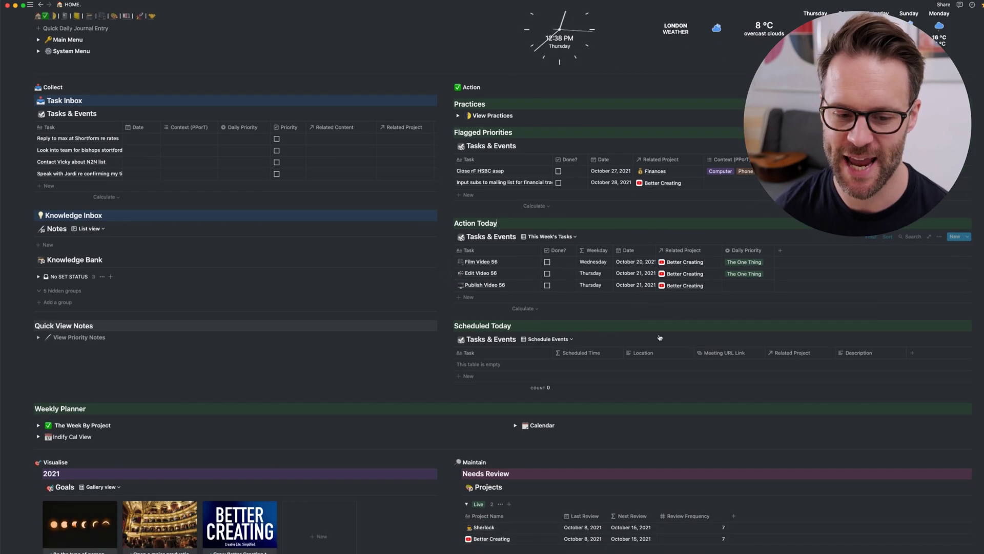
{"action": "scroll", "coordinate": [84, 446], "scroll_direction": "down", "scroll_amount": 1}
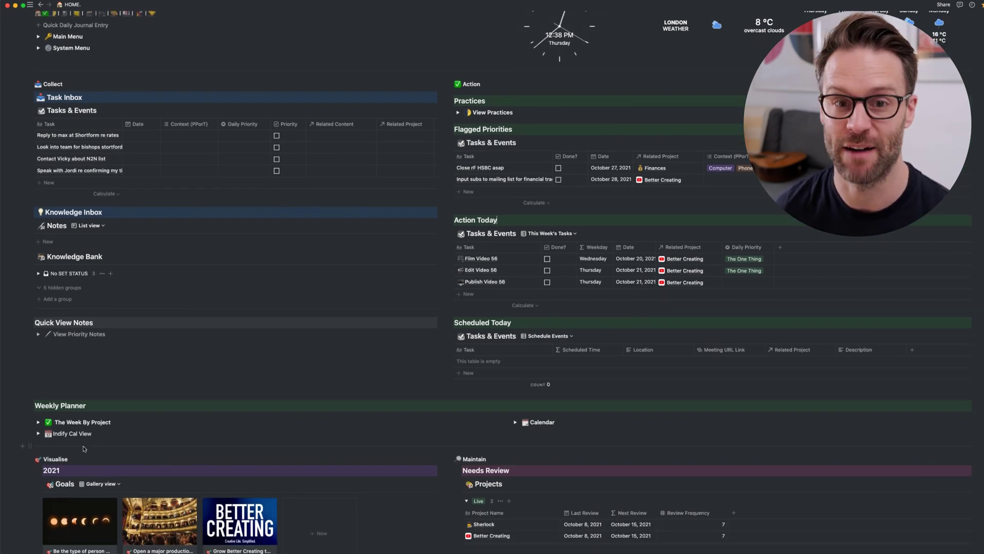
{"action": "scroll", "coordinate": [597, 238], "scroll_direction": "up", "scroll_amount": 3}
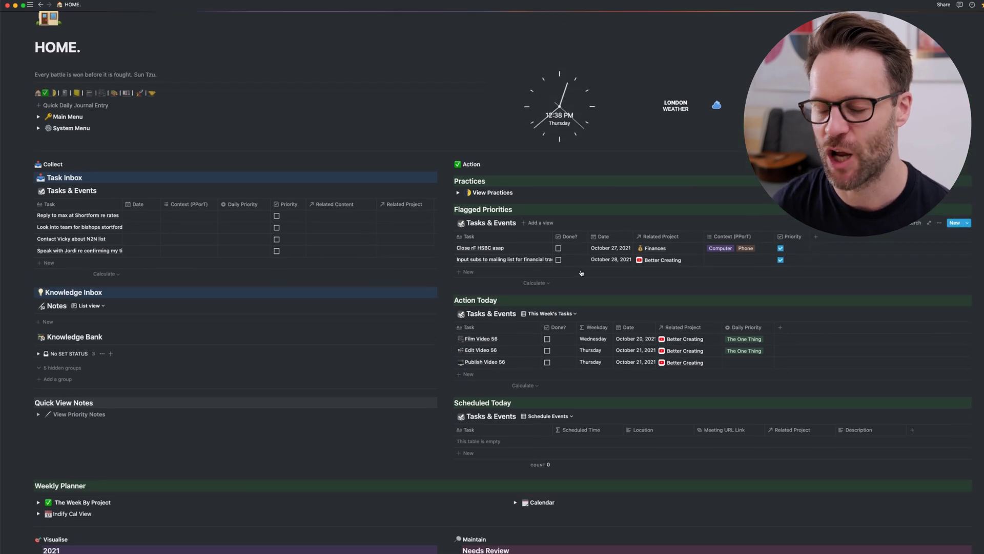
{"action": "double_click", "coordinate": [486, 295]}
Rename the heading to Action and filter Date on or before one week from now
{"action": "key", "text": "BackSpace"}
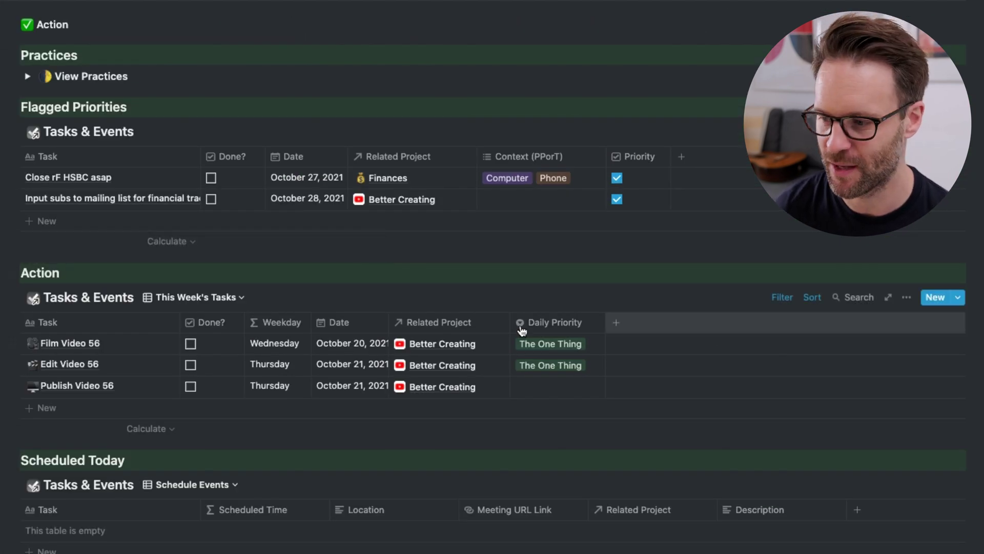
{"action": "left_click", "coordinate": [792, 299]}
{"action": "left_click", "coordinate": [804, 355]}
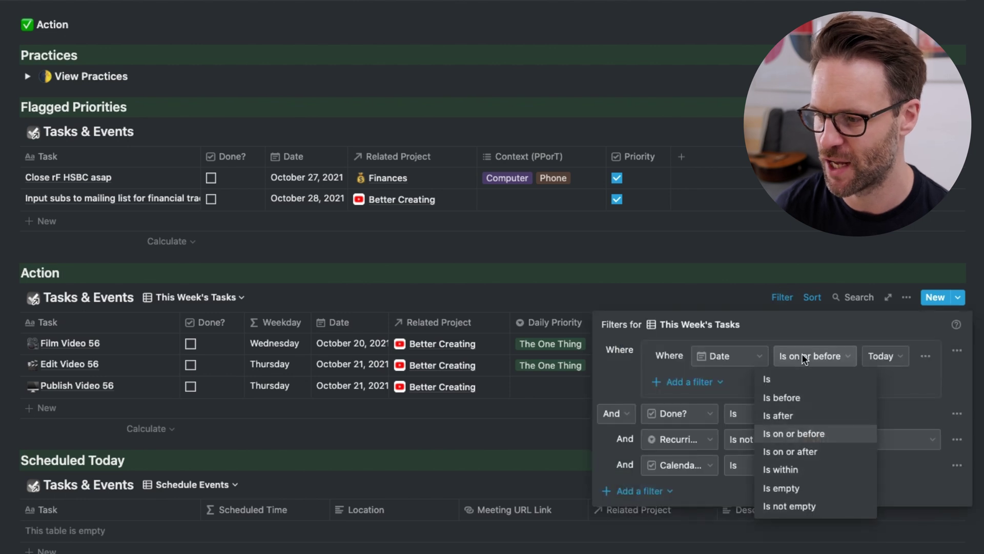
{"action": "left_click", "coordinate": [878, 357]}
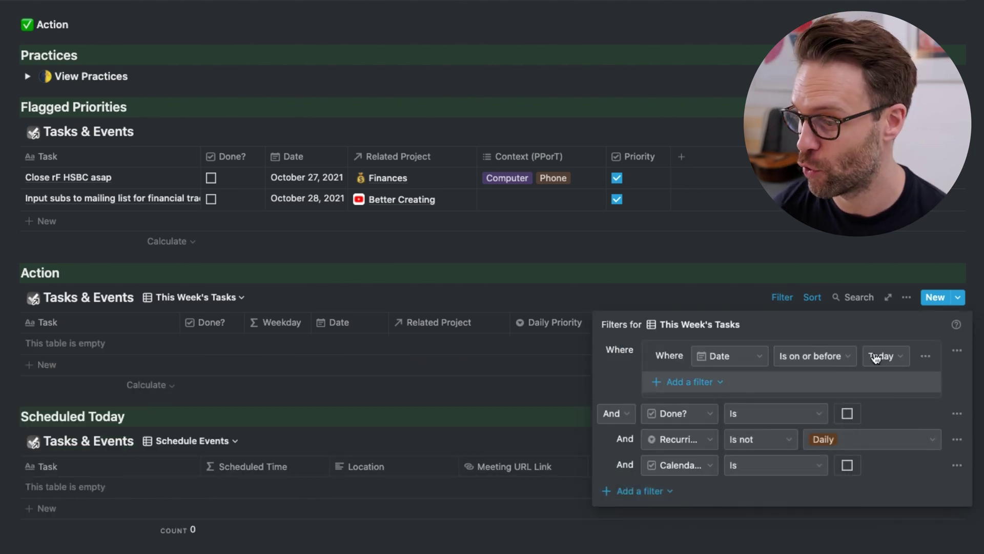
{"action": "left_click", "coordinate": [878, 357]}
{"action": "left_click", "coordinate": [892, 452]}
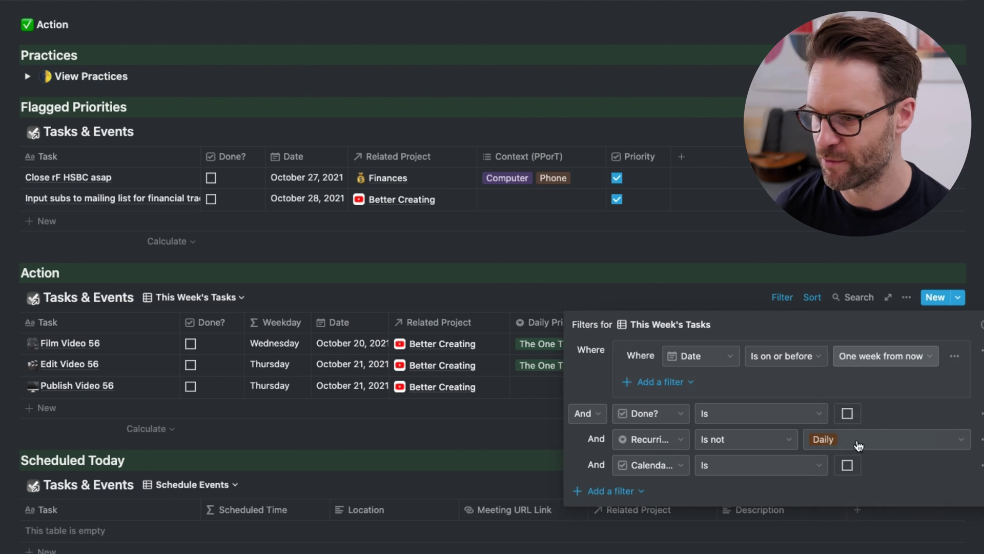
{"action": "left_click", "coordinate": [451, 277]}
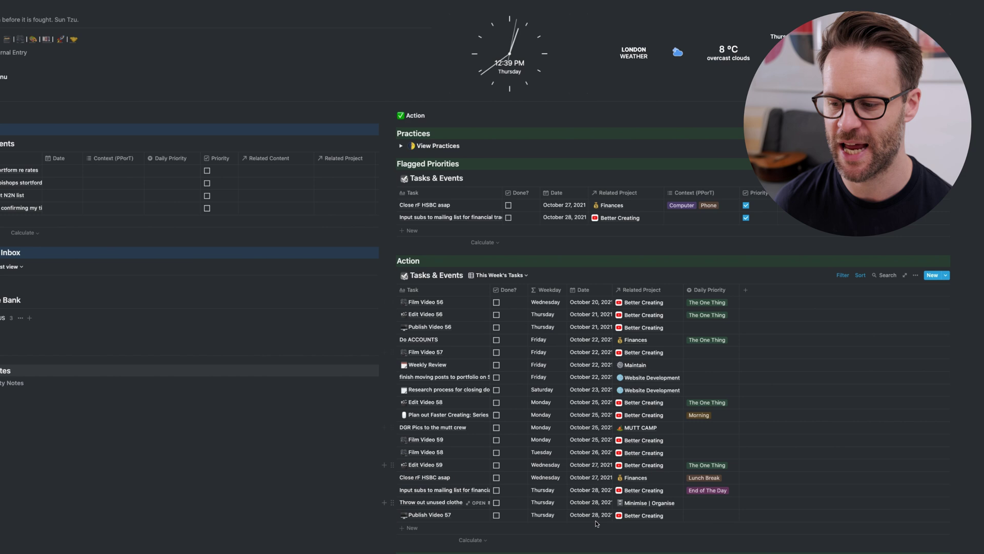
Group This Week's Tasks by Date
{"action": "left_click", "coordinate": [915, 277]}
{"action": "left_click", "coordinate": [926, 384]}
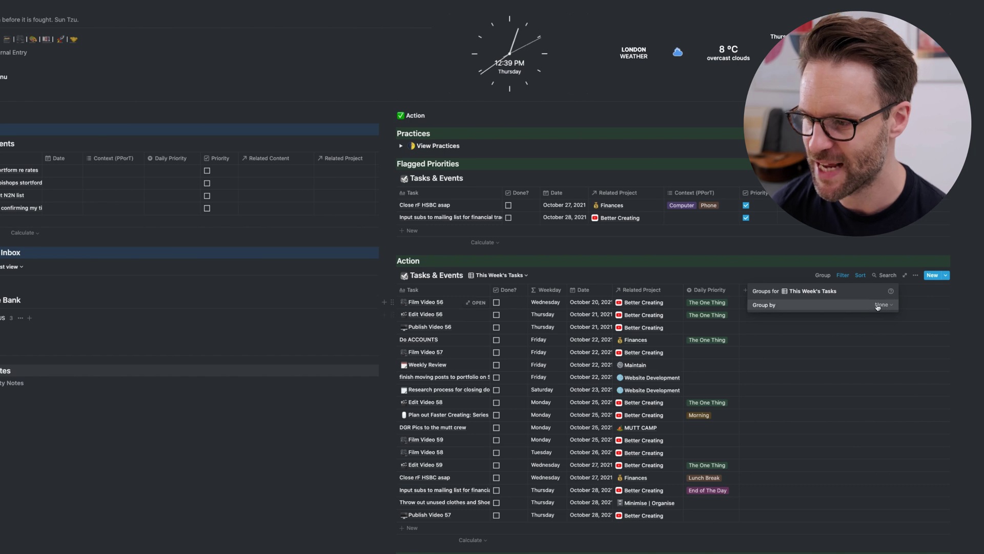
{"action": "left_click", "coordinate": [851, 174]}
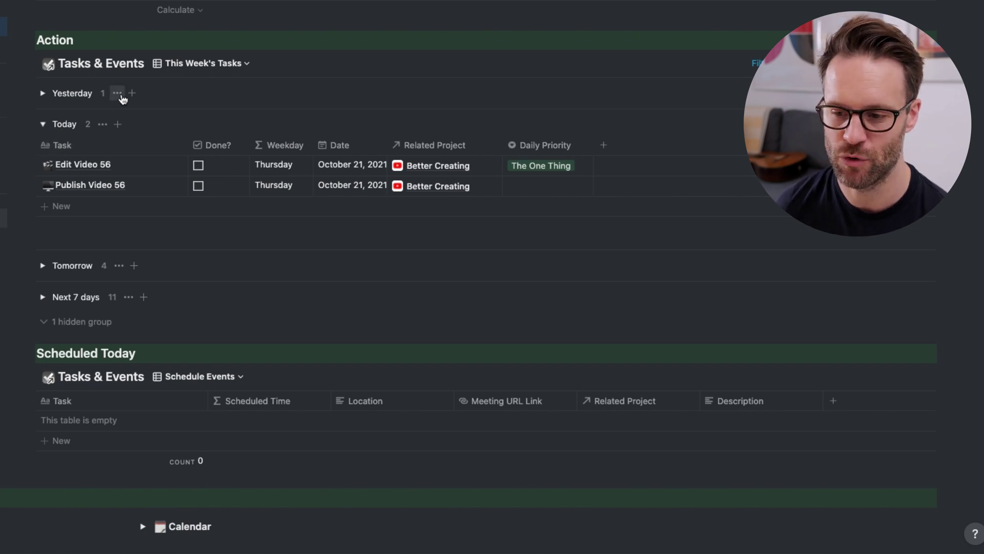
Move Film Video 56 from Yesterday into Today, keeping the existing sort
{"action": "left_click", "coordinate": [43, 94]}
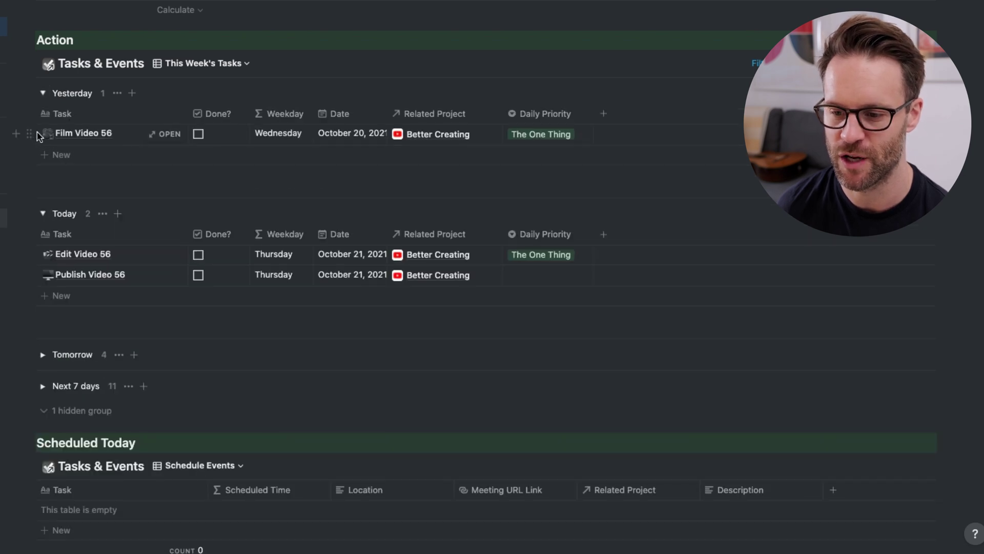
{"action": "left_click_drag", "start_coordinate": [30, 133], "coordinate": [66, 245]}
{"action": "left_click", "coordinate": [128, 105]}
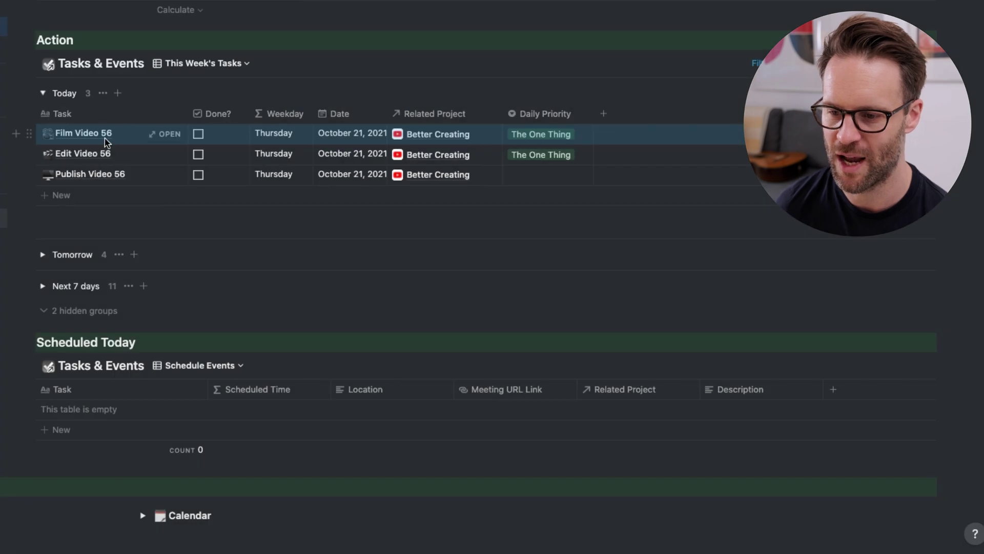
{"action": "left_click", "coordinate": [43, 94]}
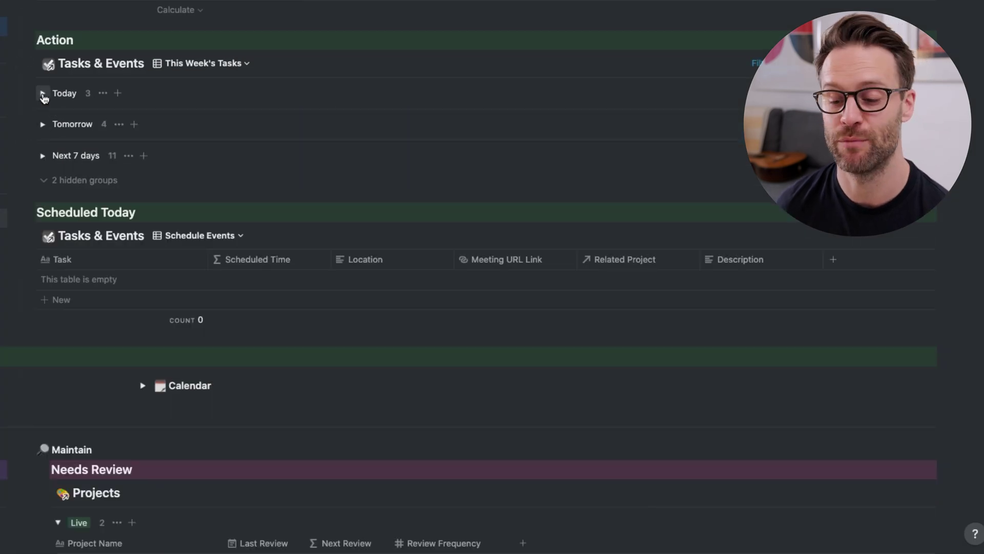
{"action": "left_click", "coordinate": [43, 94]}
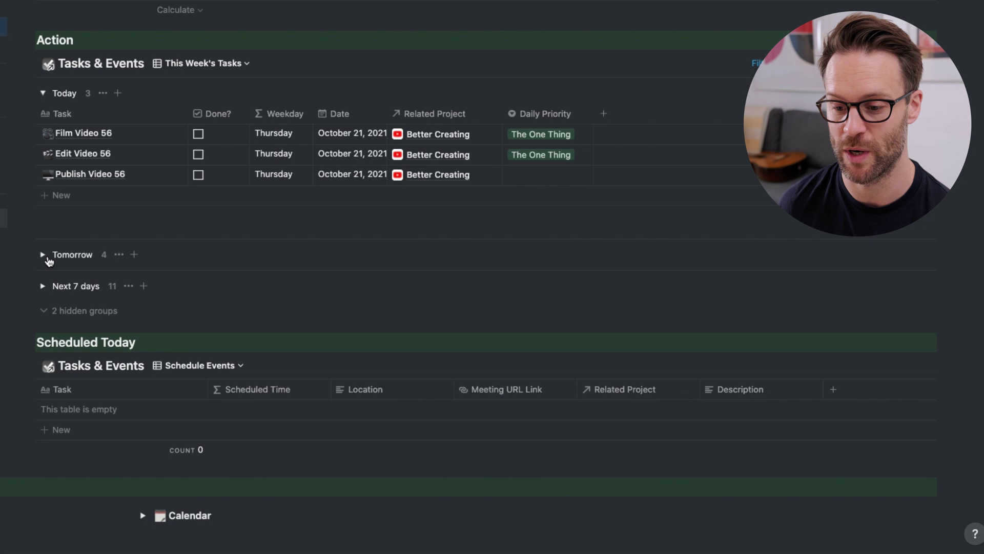
{"action": "left_click", "coordinate": [42, 255]}
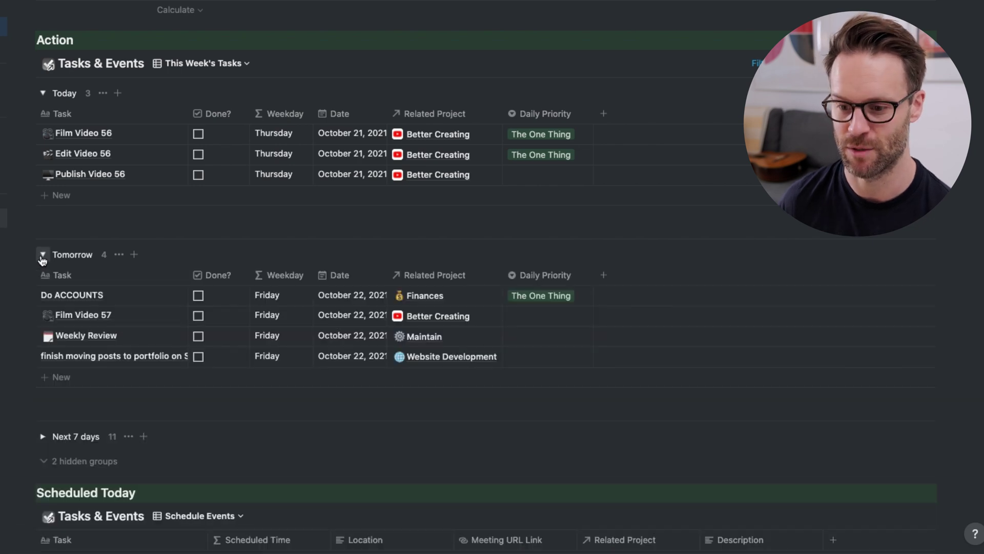
{"action": "left_click", "coordinate": [42, 254]}
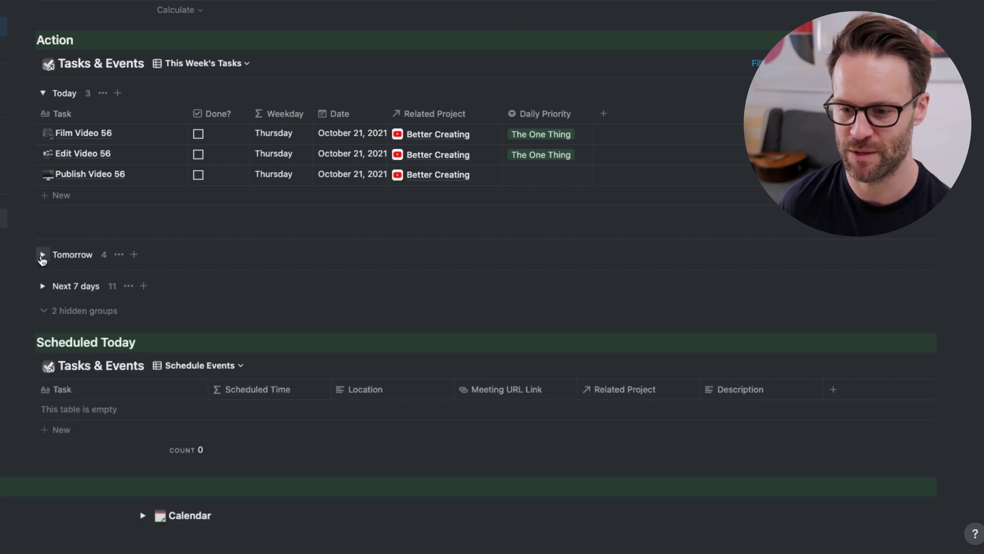
{"action": "left_click", "coordinate": [43, 94]}
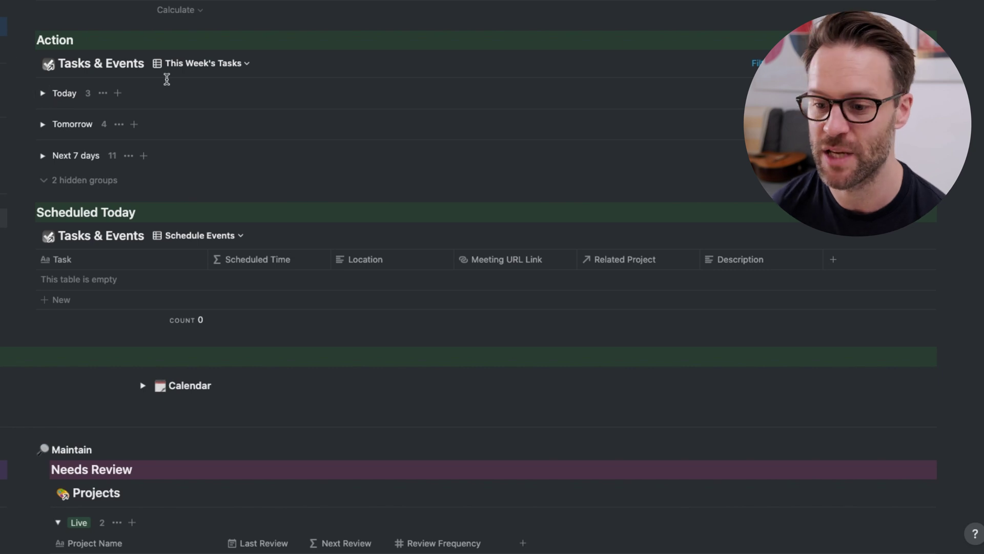
{"action": "left_click", "coordinate": [47, 98]}
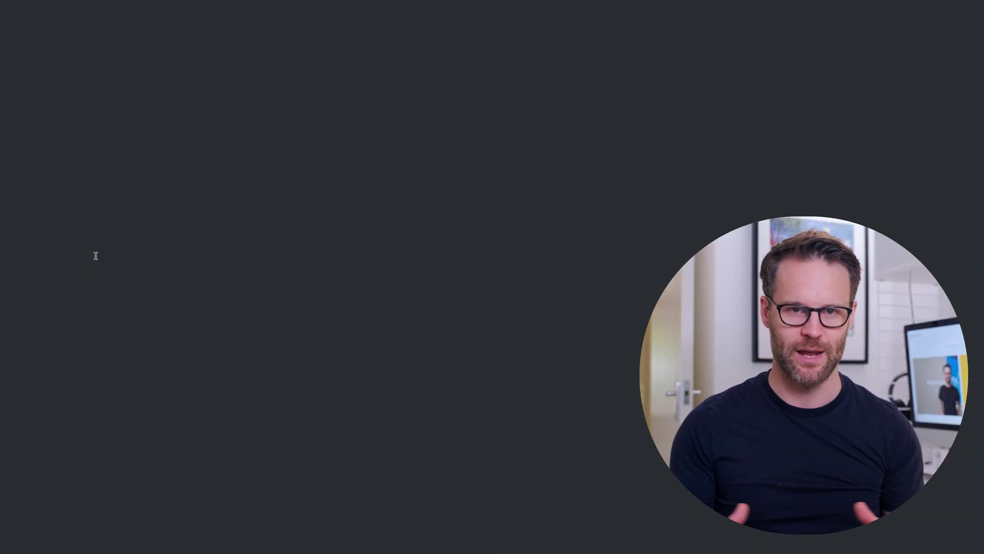
Expand On Reading List and check the Content Type Board's group and sub-group settings
{"action": "left_click", "coordinate": [27, 351]}
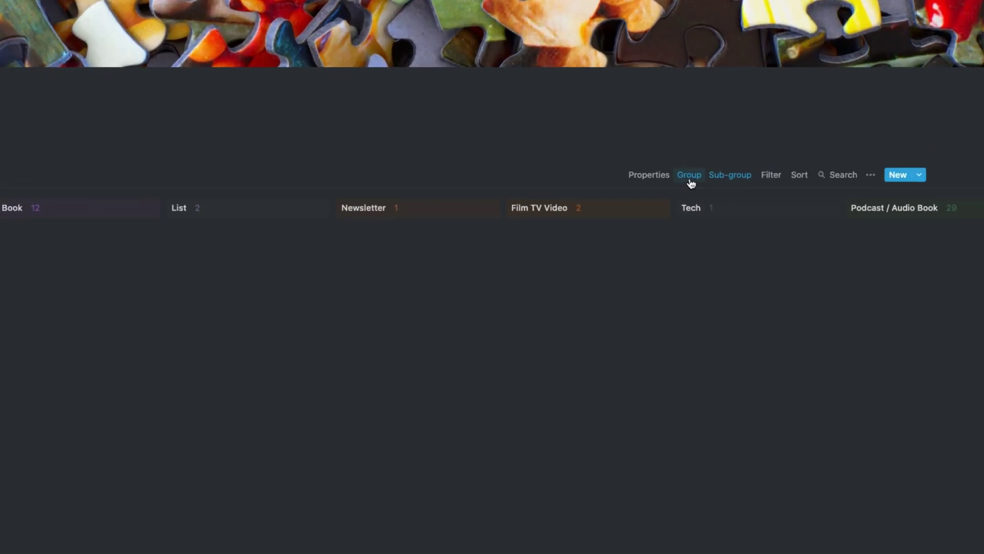
{"action": "left_click", "coordinate": [690, 176]}
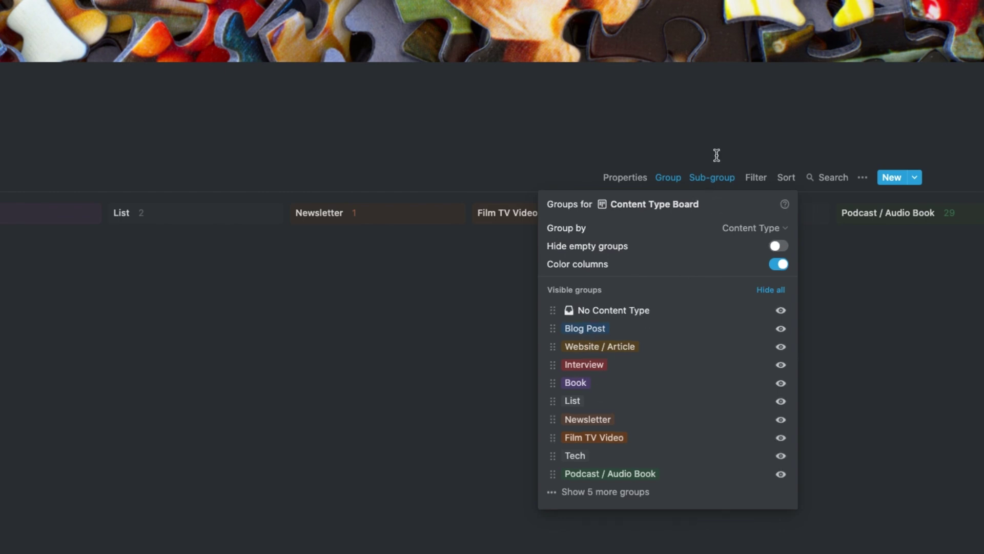
{"action": "left_click", "coordinate": [714, 177]}
{"action": "left_click", "coordinate": [716, 177]}
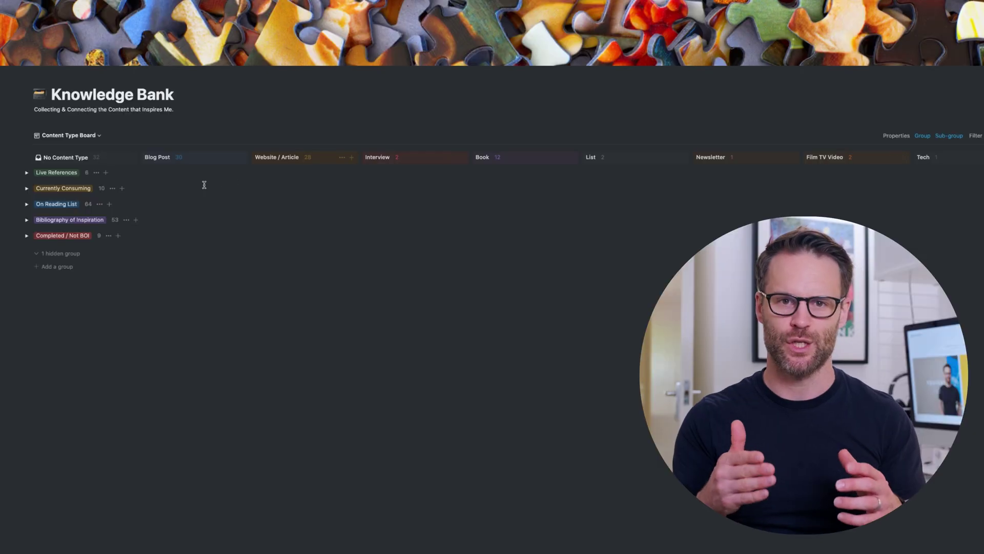
Expand and then collapse the Live References and Currently Consuming sub-groups
{"action": "left_click", "coordinate": [27, 172]}
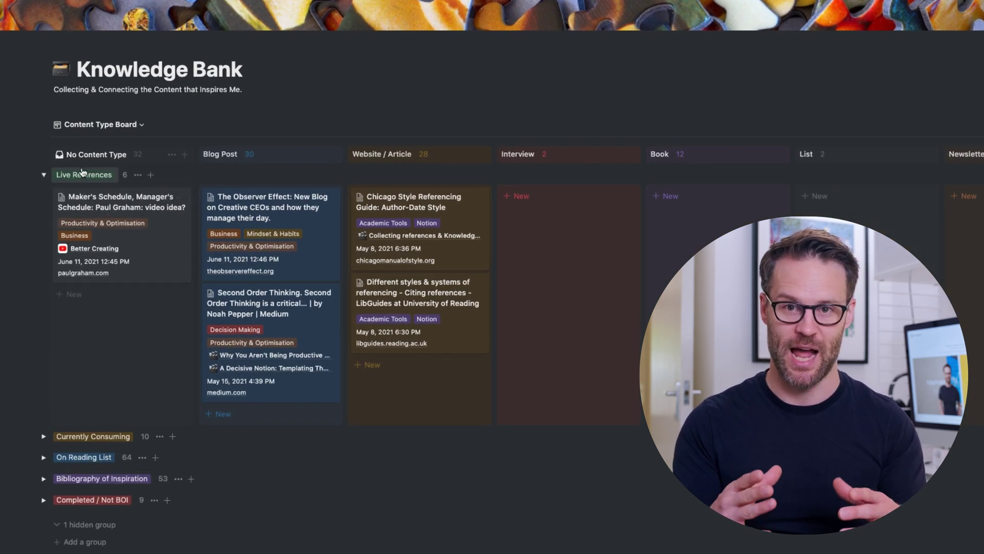
{"action": "left_click", "coordinate": [43, 436]}
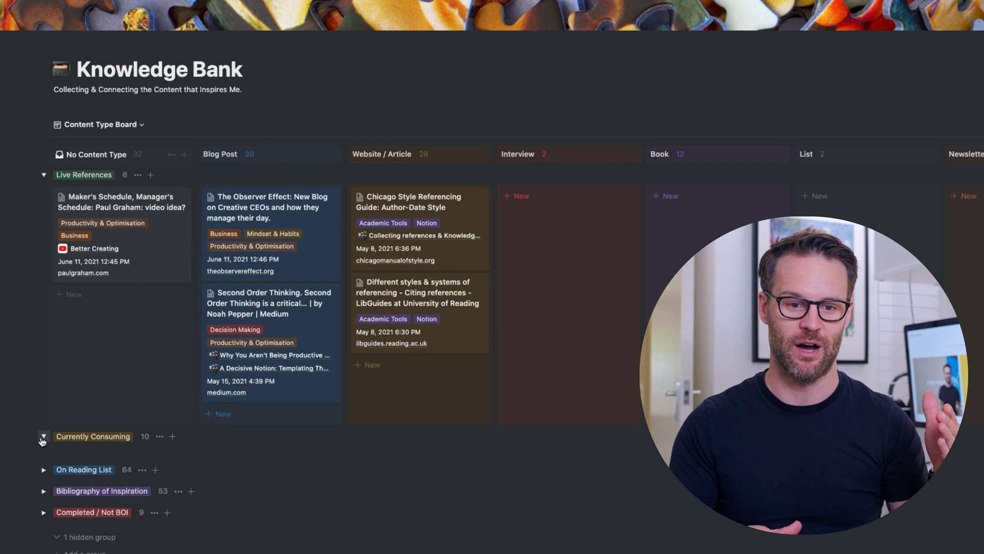
{"action": "left_click", "coordinate": [43, 175]}
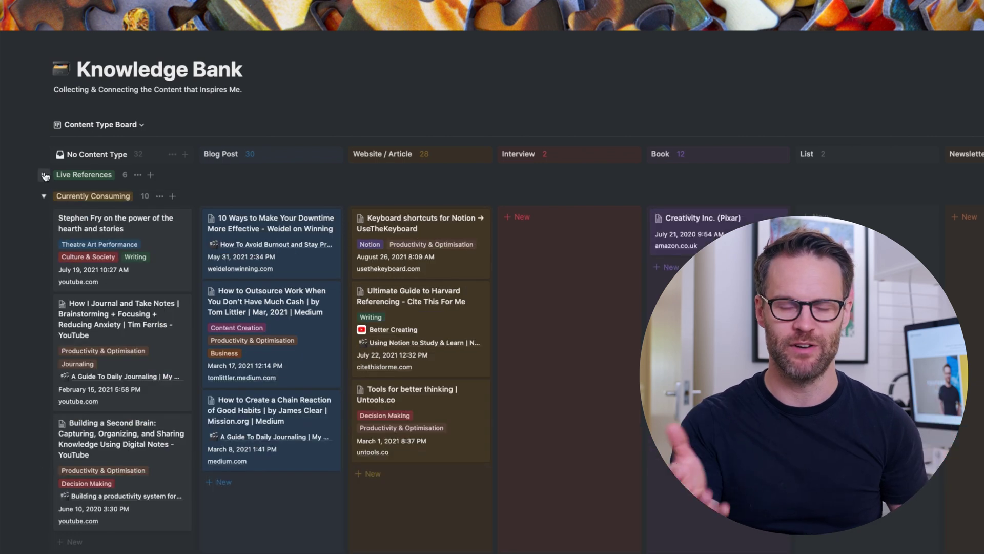
{"action": "left_click", "coordinate": [44, 195]}
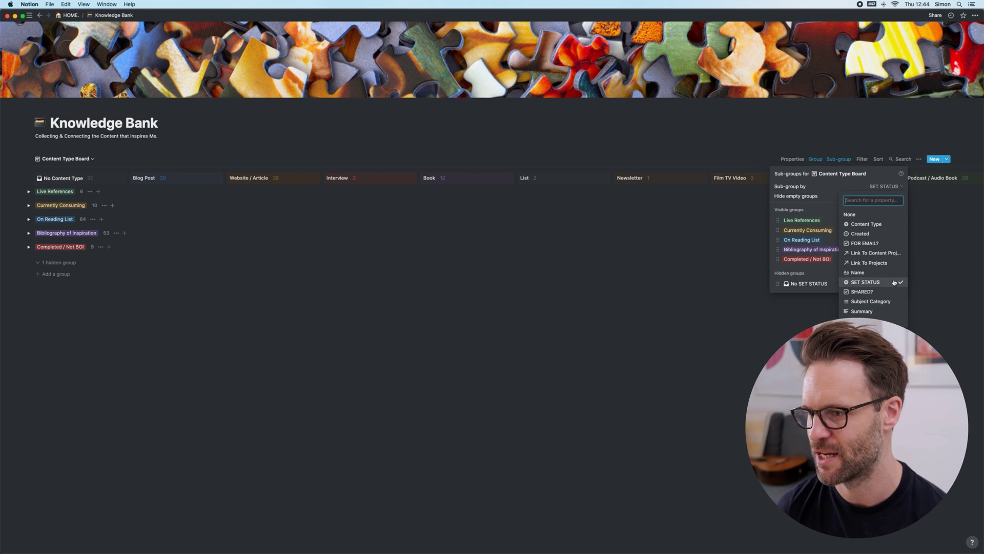
Sub-group by Link To Content Projects and collapse the decision-templating and daily journaling groups
{"action": "left_click", "coordinate": [881, 254]}
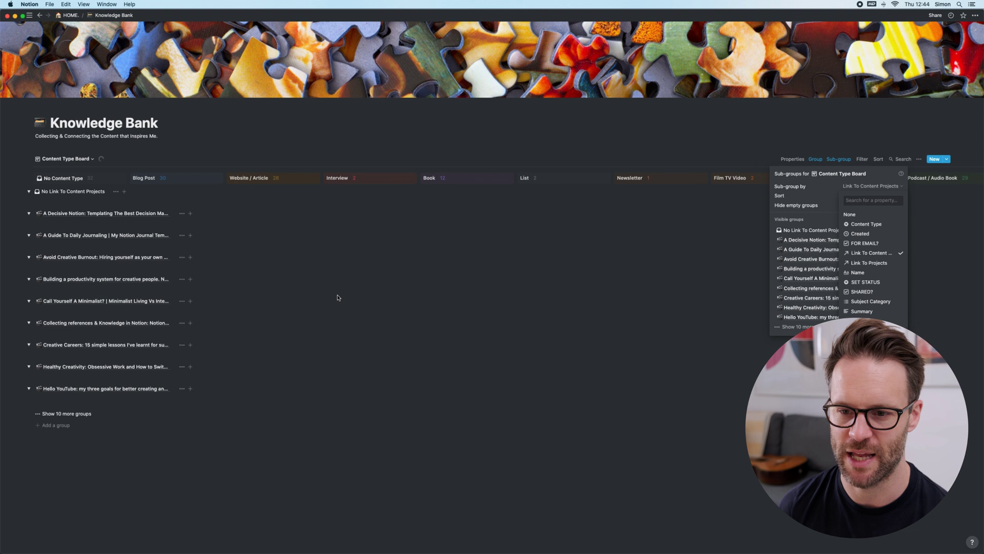
{"action": "left_click", "coordinate": [18, 220]}
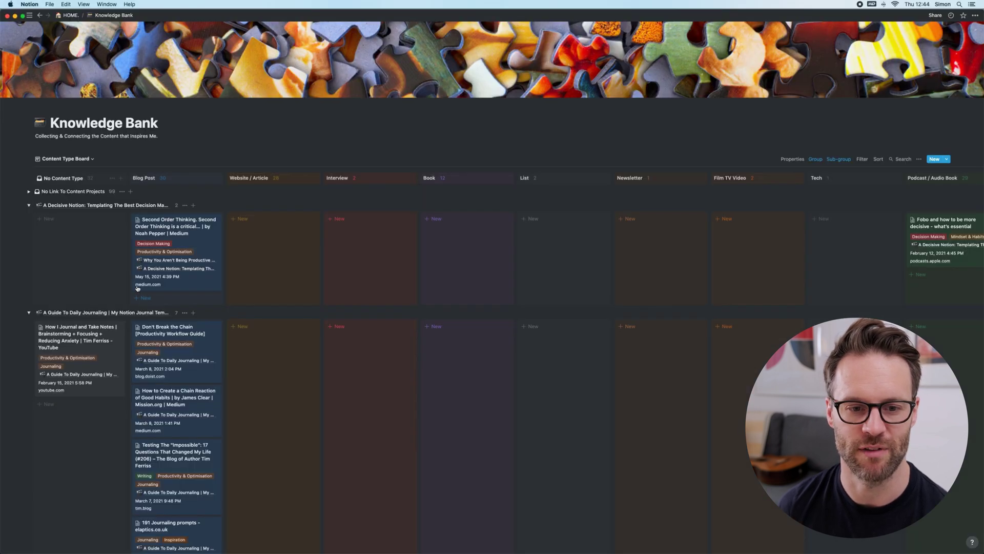
{"action": "scroll", "coordinate": [123, 328], "scroll_direction": "down", "scroll_amount": 5}
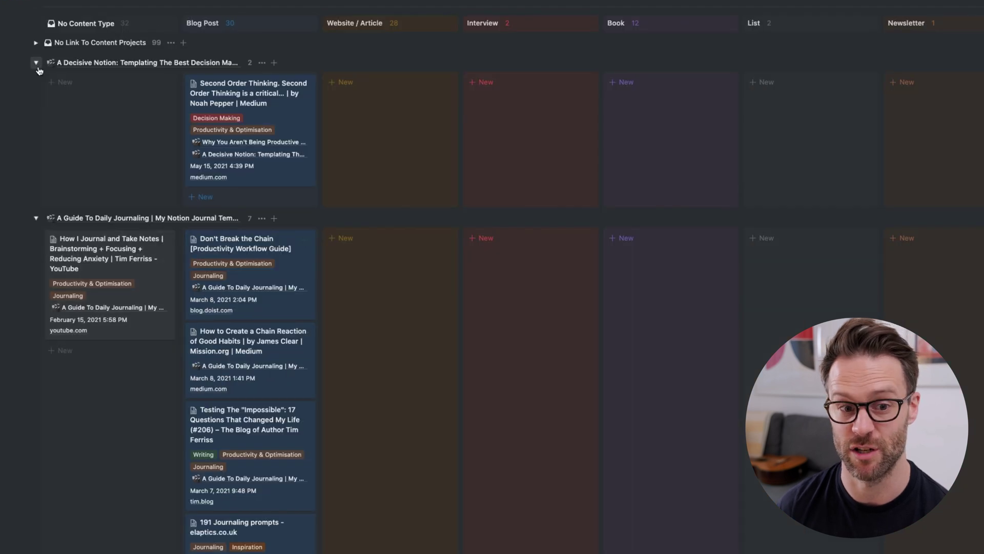
{"action": "left_click", "coordinate": [37, 65]}
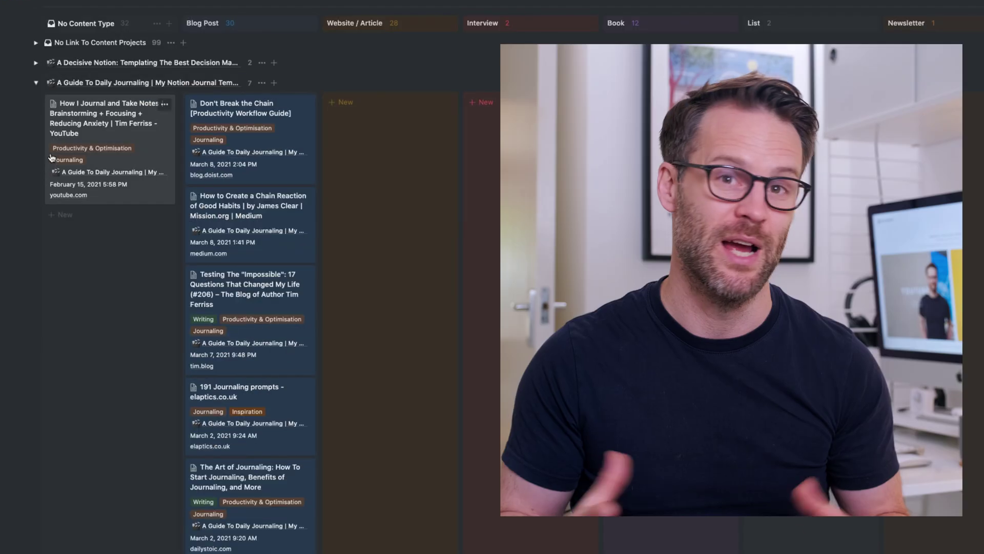
{"action": "left_click", "coordinate": [36, 82]}
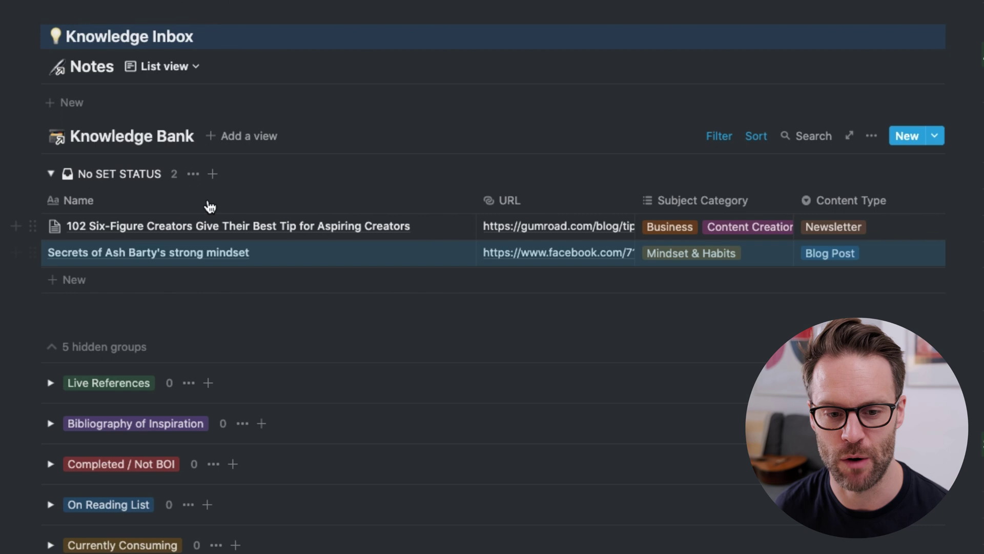
Drag the strong-mindset note from the hidden status groups into Live References, then re-hide the empty groups
{"action": "left_click", "coordinate": [54, 348]}
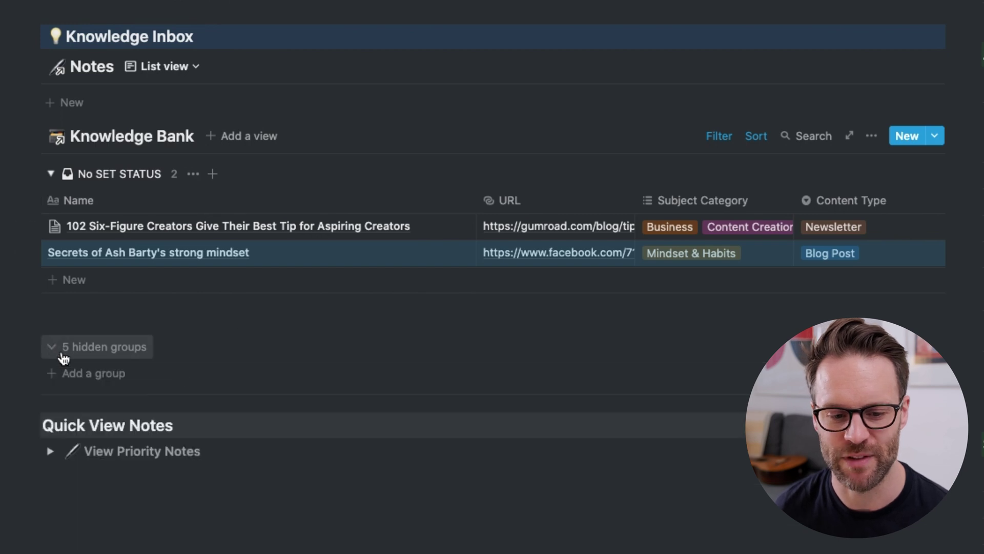
{"action": "left_click", "coordinate": [63, 353]}
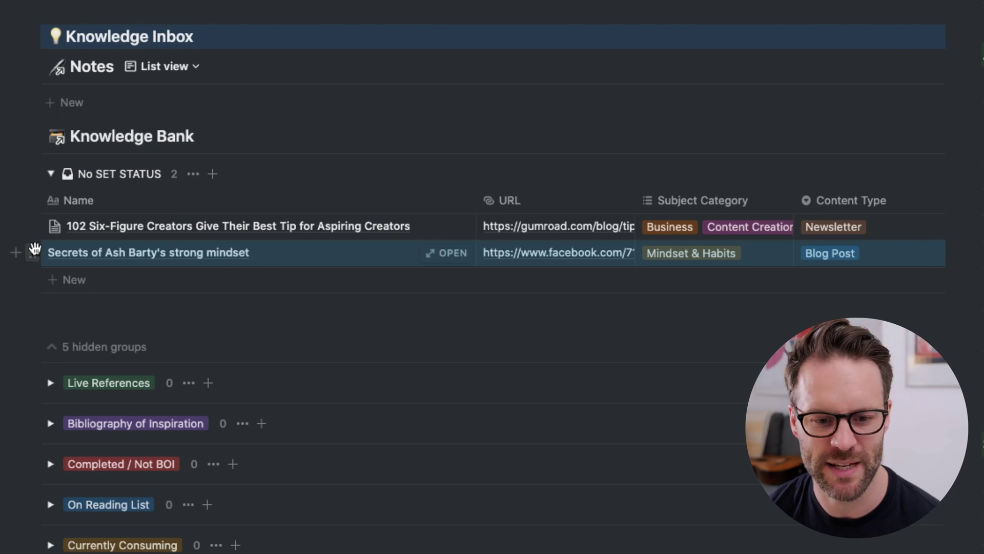
{"action": "left_click_drag", "start_coordinate": [34, 249], "coordinate": [104, 391]}
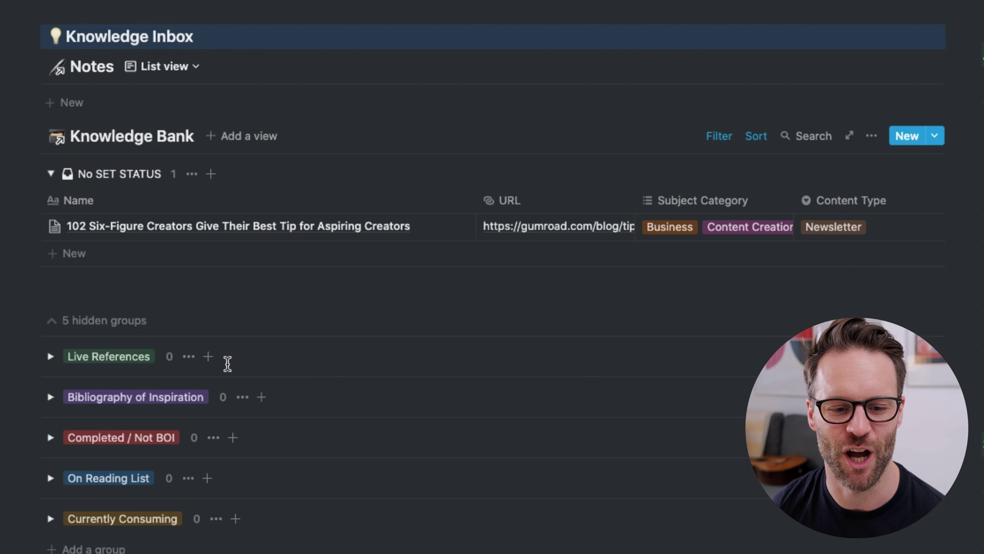
{"action": "left_click", "coordinate": [62, 320]}
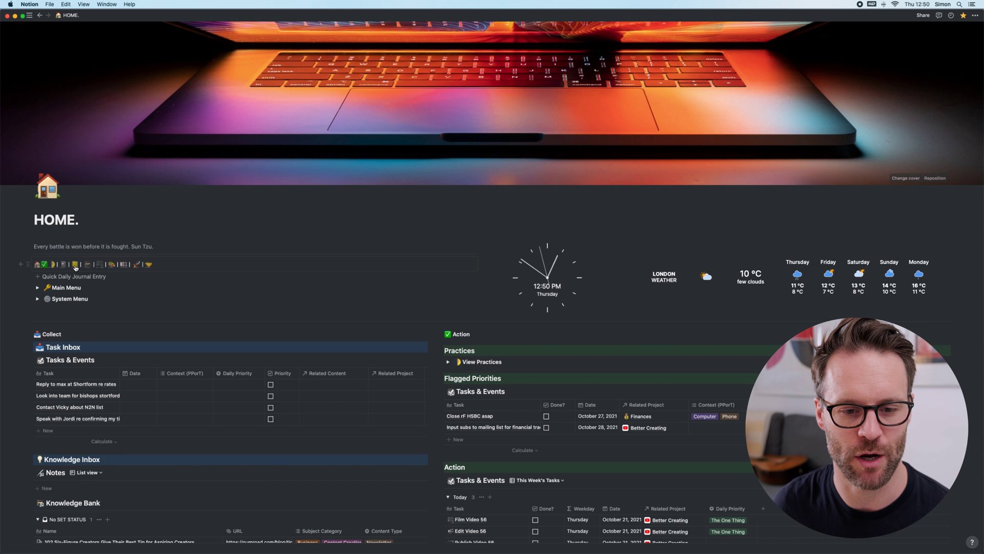
On the Notebooks page, file the Home of Fresh Beer note under Gear & Shopping
{"action": "left_click", "coordinate": [74, 265]}
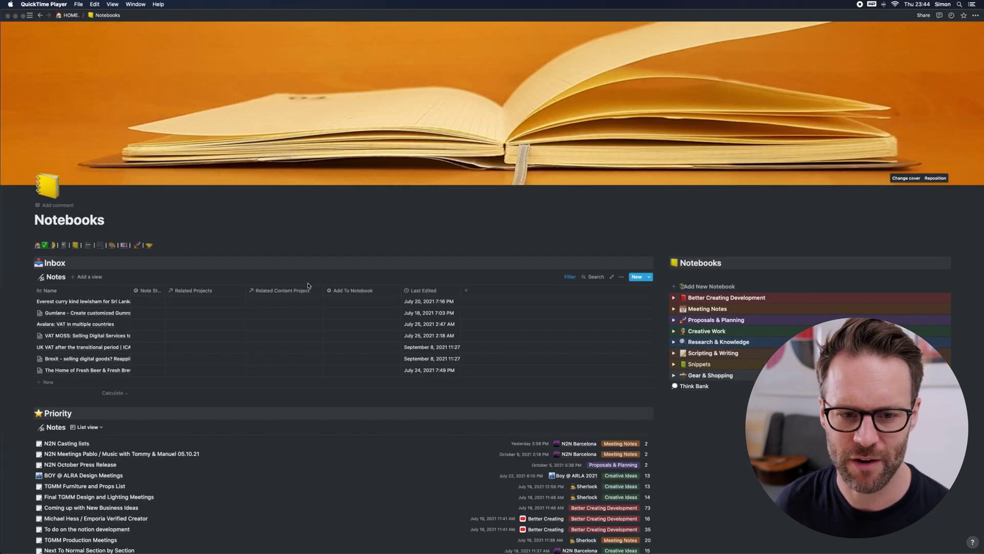
{"action": "scroll", "coordinate": [308, 286], "scroll_direction": "down", "scroll_amount": 4}
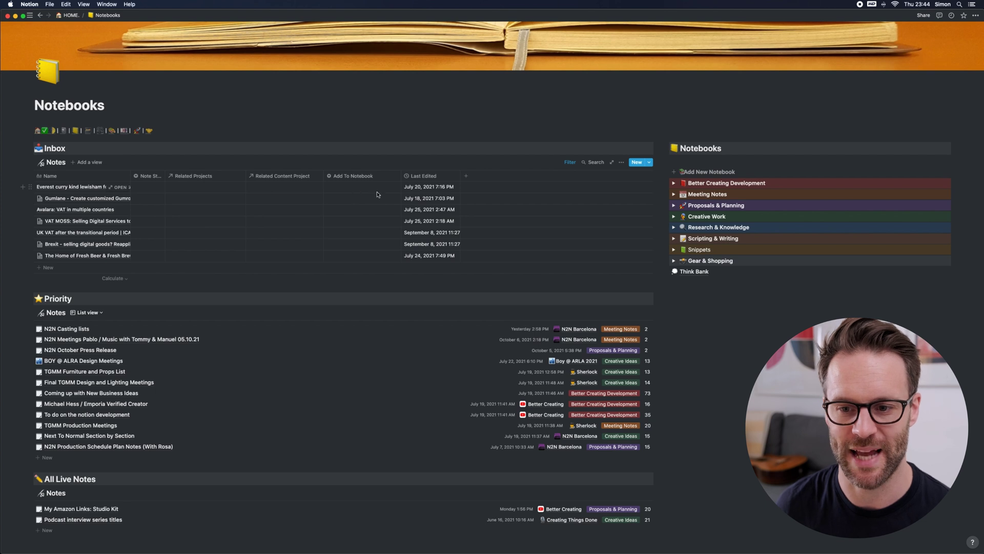
{"action": "left_click", "coordinate": [362, 256]}
{"action": "left_click", "coordinate": [366, 337]}
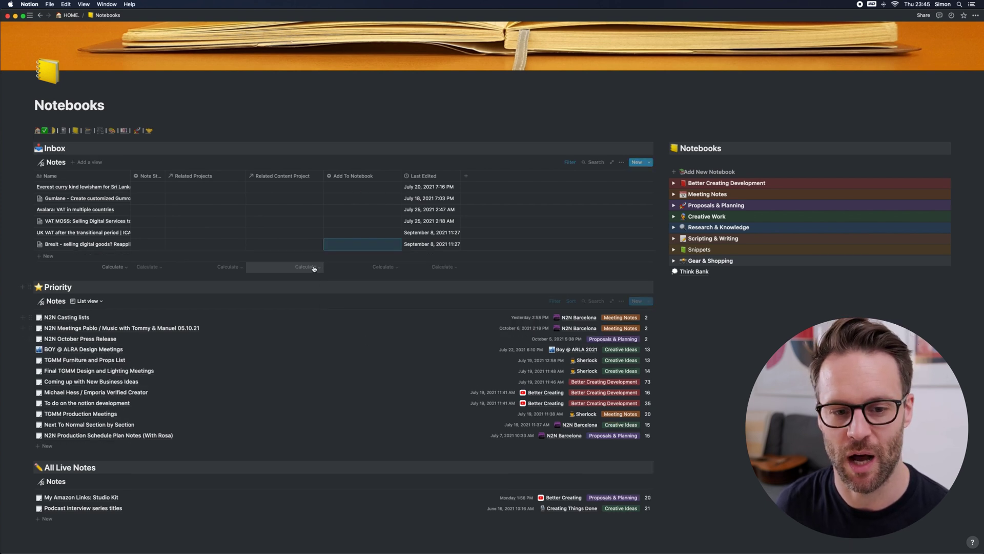
Expand and collapse the Better Creating Development notebook to check its contents
{"action": "scroll", "coordinate": [106, 390], "scroll_direction": "down", "scroll_amount": 3}
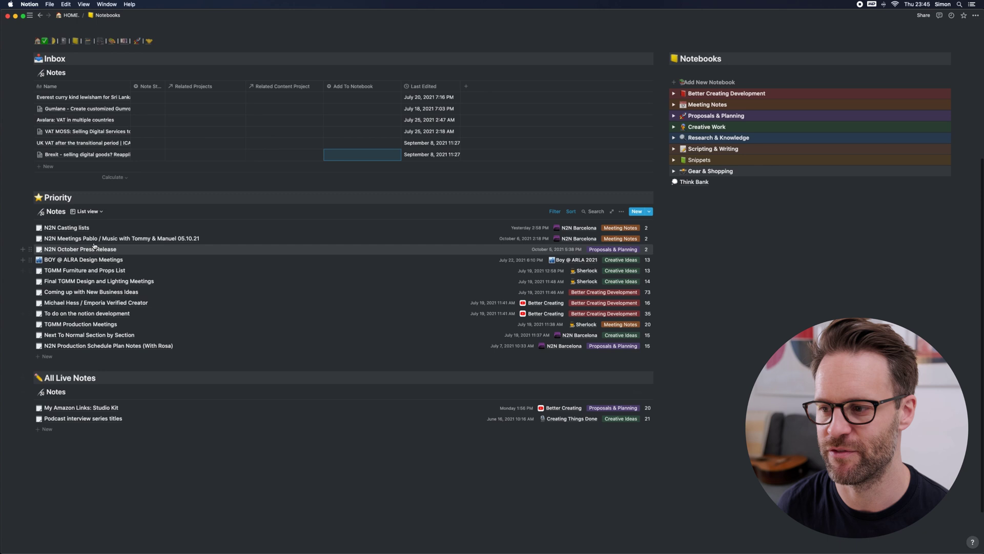
{"action": "scroll", "coordinate": [294, 384], "scroll_direction": "up", "scroll_amount": 3}
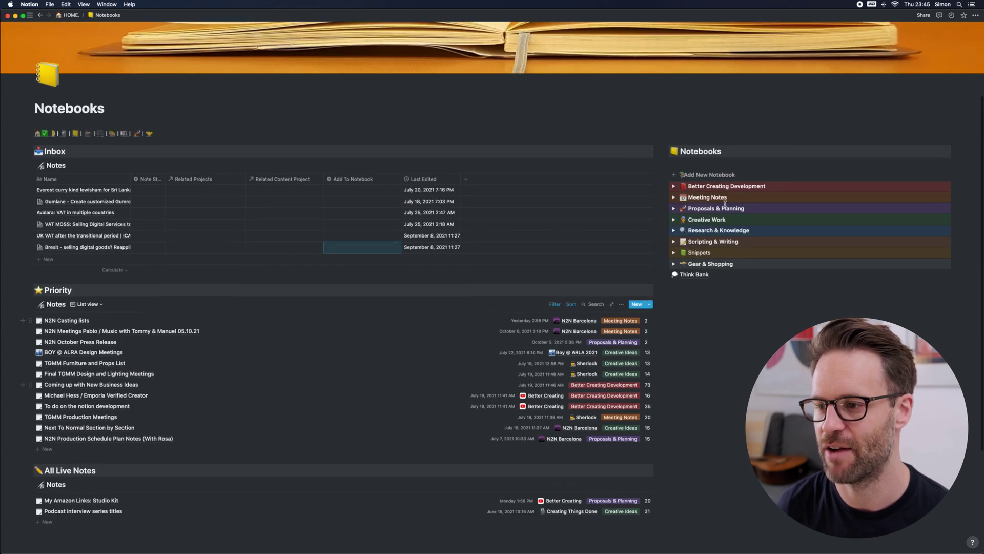
{"action": "left_click", "coordinate": [674, 187]}
{"action": "left_click", "coordinate": [674, 187]}
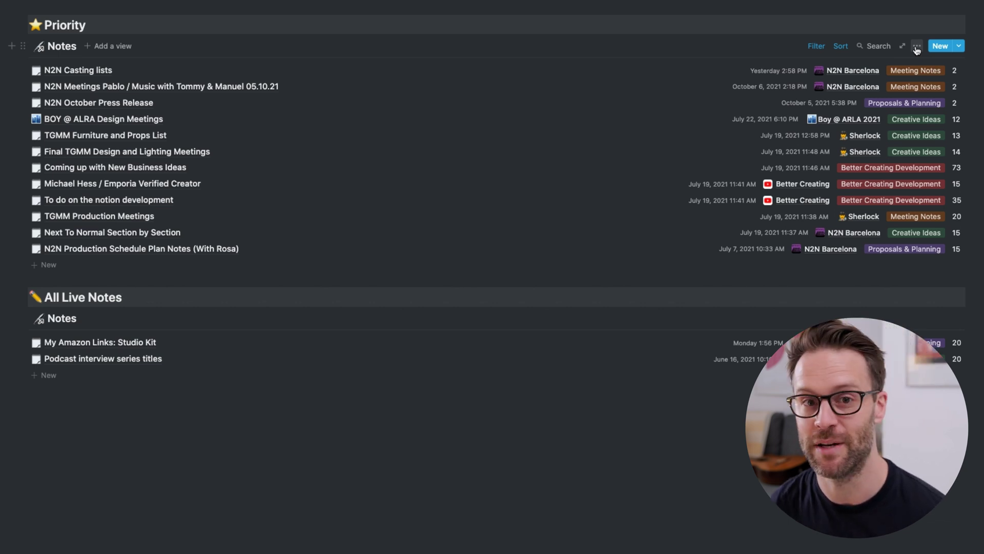
Group the Priority list by Add To Notebook and drag Meeting Notes to the top
{"action": "left_click", "coordinate": [916, 47]}
{"action": "left_click", "coordinate": [948, 197]}
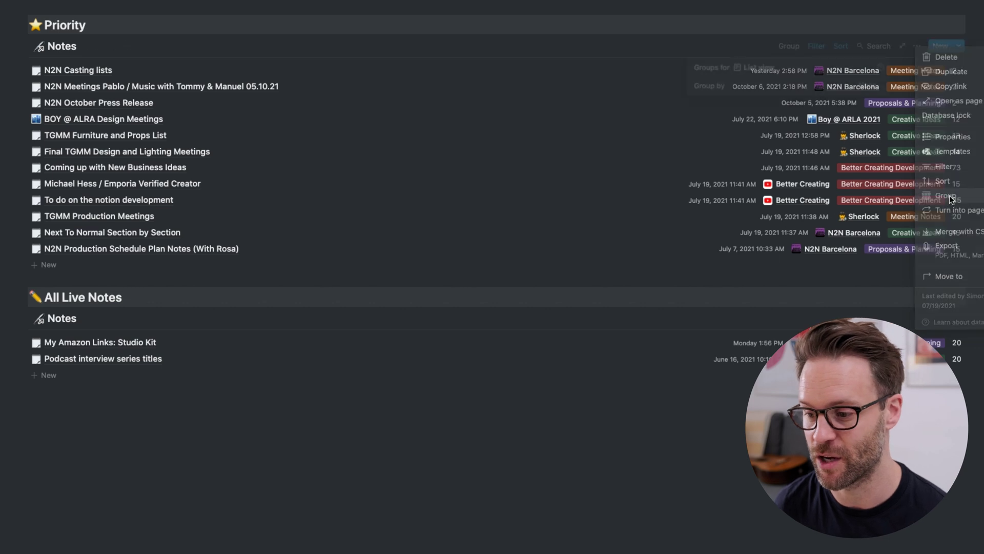
{"action": "left_click", "coordinate": [875, 86]}
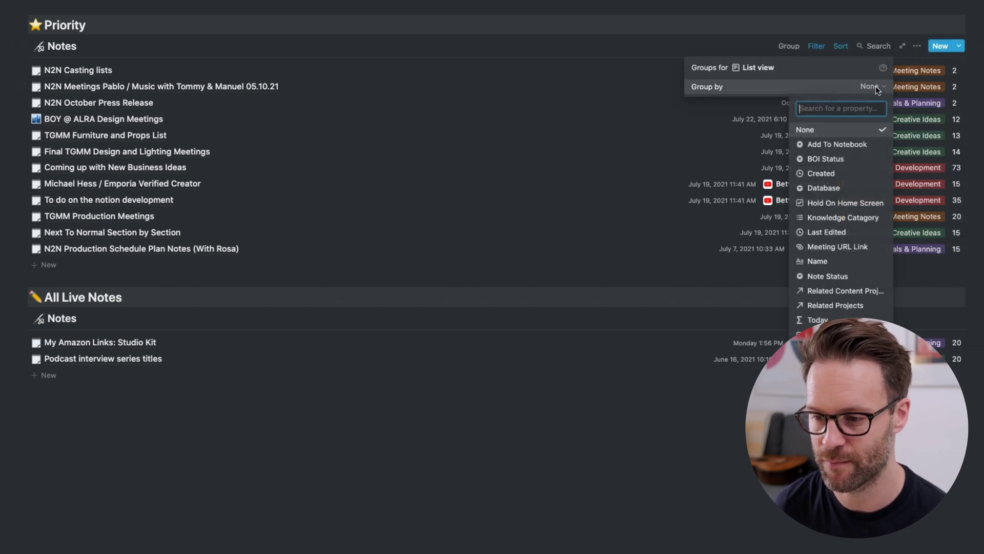
{"action": "left_click", "coordinate": [830, 141]}
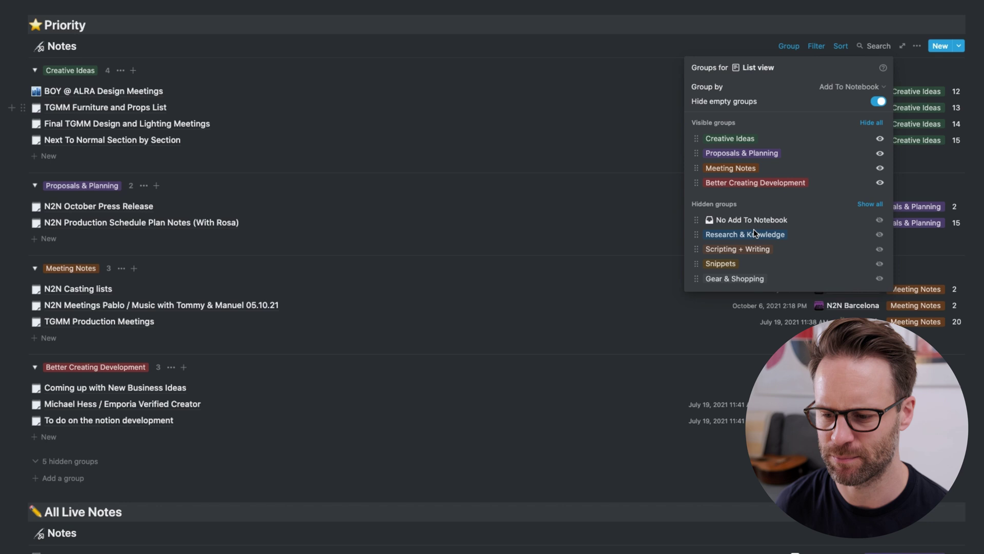
{"action": "left_click", "coordinate": [879, 221]}
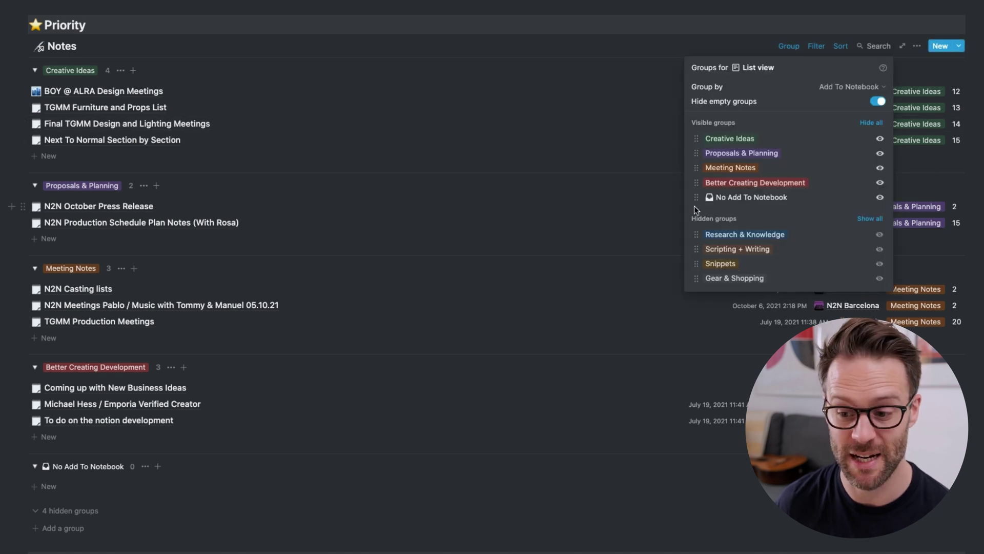
{"action": "left_click_drag", "start_coordinate": [697, 165], "coordinate": [694, 129]}
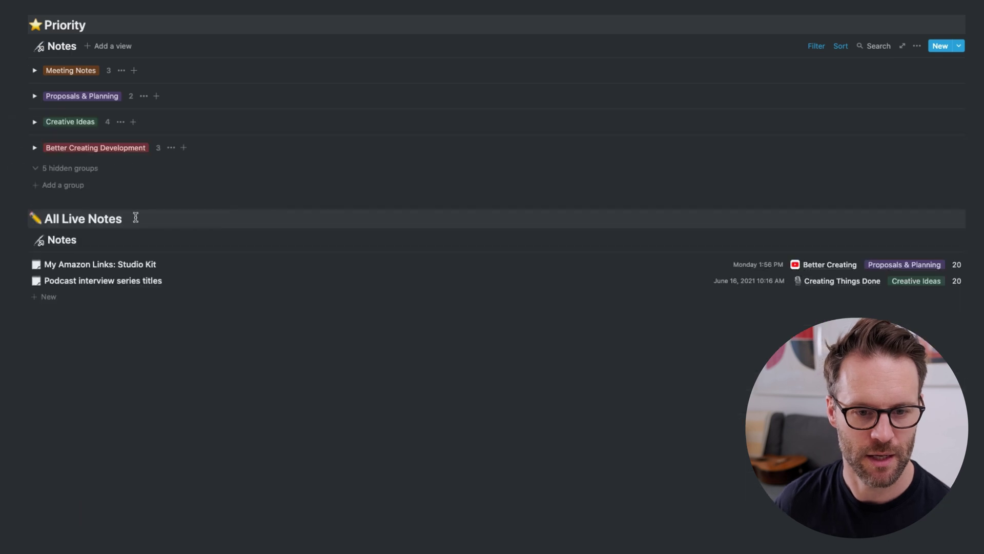
{"action": "scroll", "coordinate": [75, 209], "scroll_direction": "up", "scroll_amount": 3}
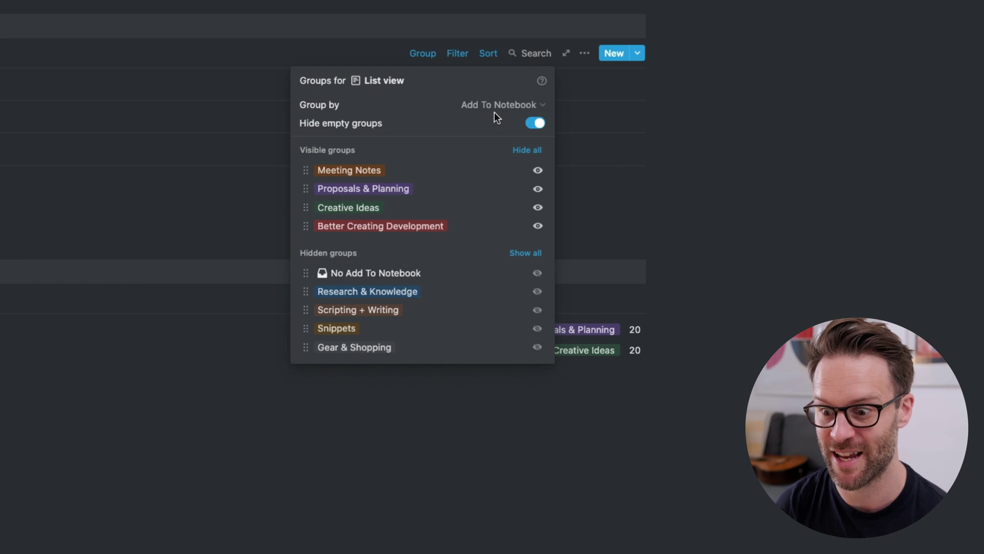
Group the Priority notes by Related Projects, then expand the Better Creating and Proposals & Planning groups
{"action": "left_click", "coordinate": [501, 104]}
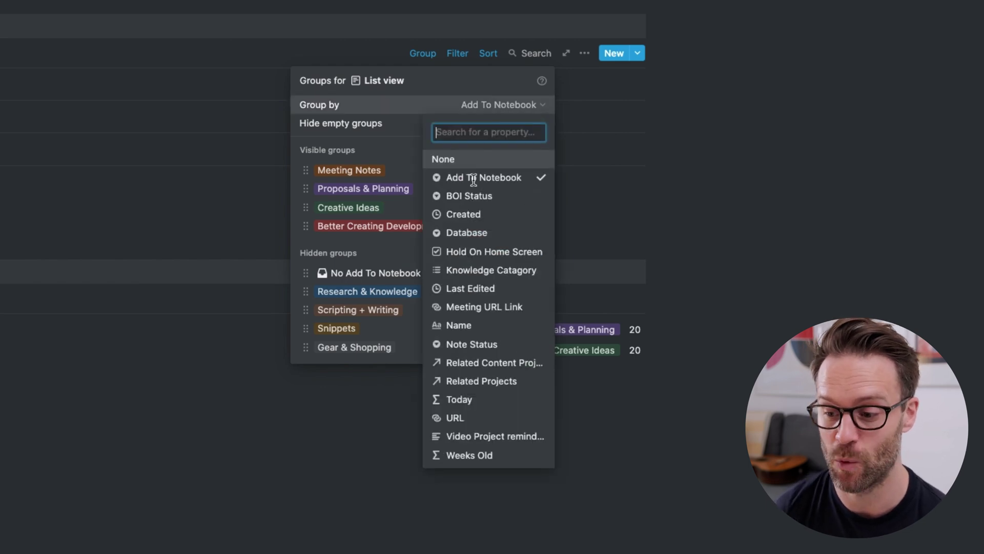
{"action": "left_click", "coordinate": [481, 382]}
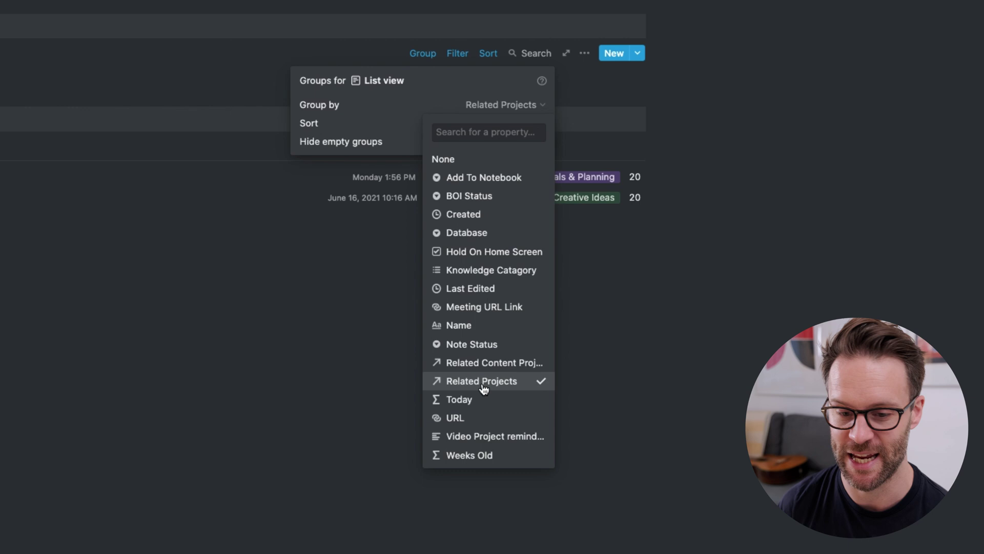
{"action": "key", "text": "Escape"}
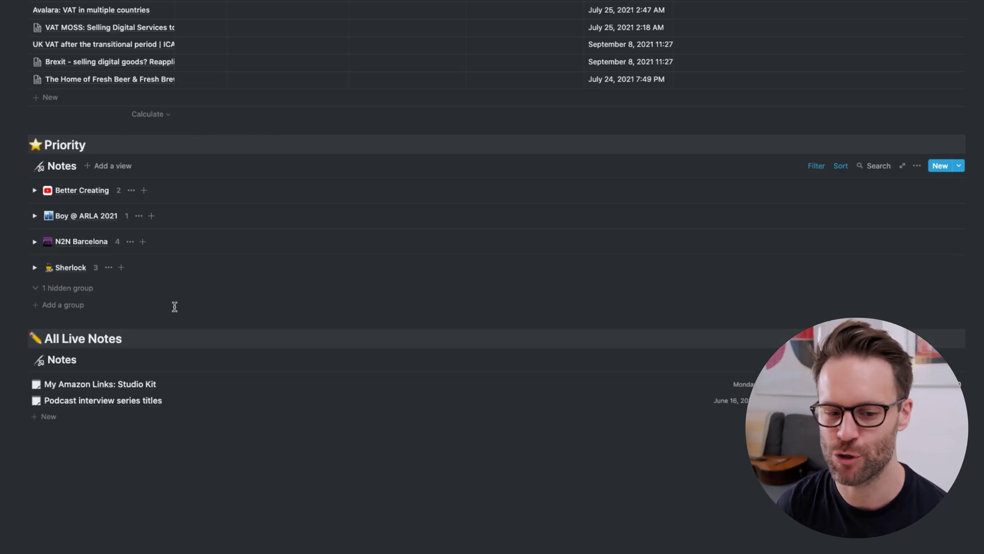
{"action": "left_click", "coordinate": [34, 190]}
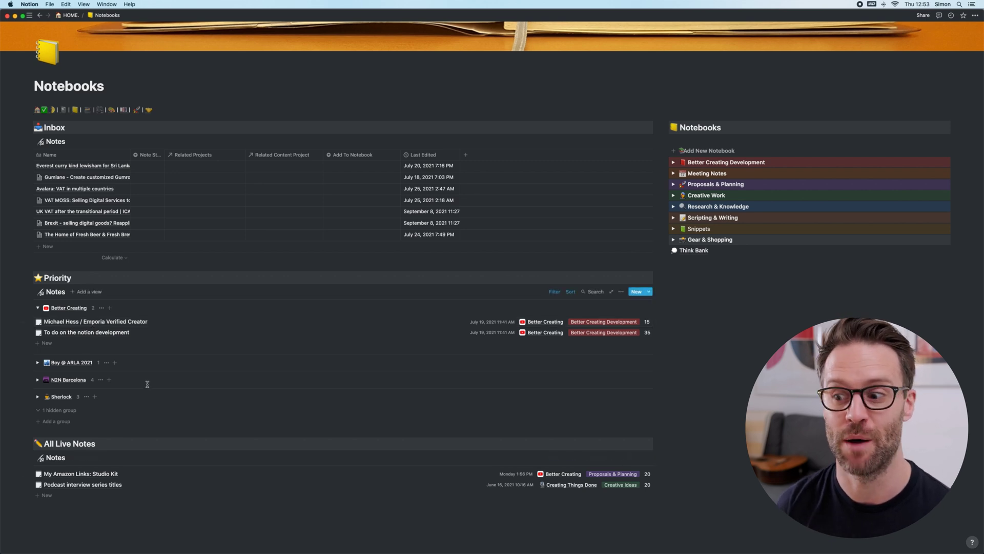
{"action": "left_click", "coordinate": [674, 184]}
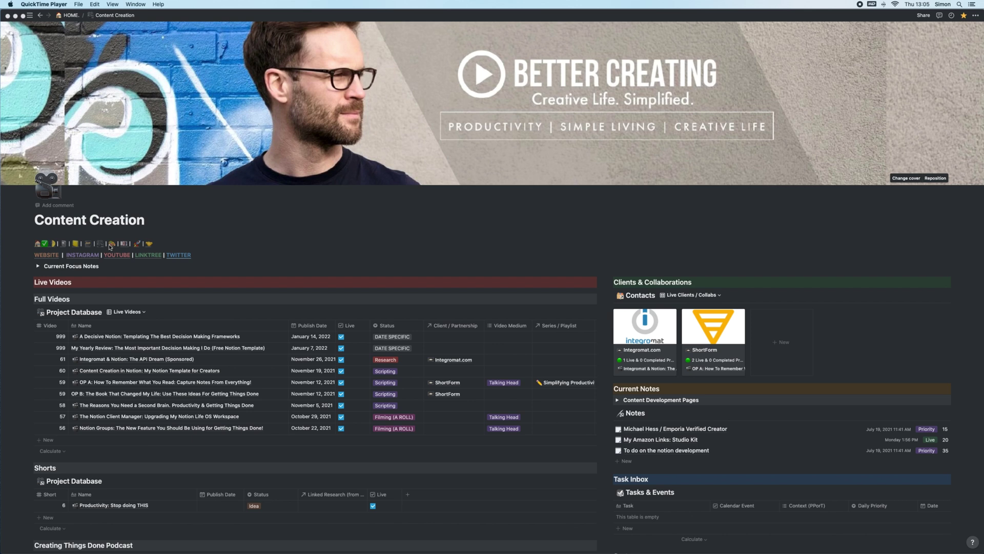
Switch the Project Database to the Live Video Kamban view and scroll across its status columns
{"action": "left_click", "coordinate": [157, 215]}
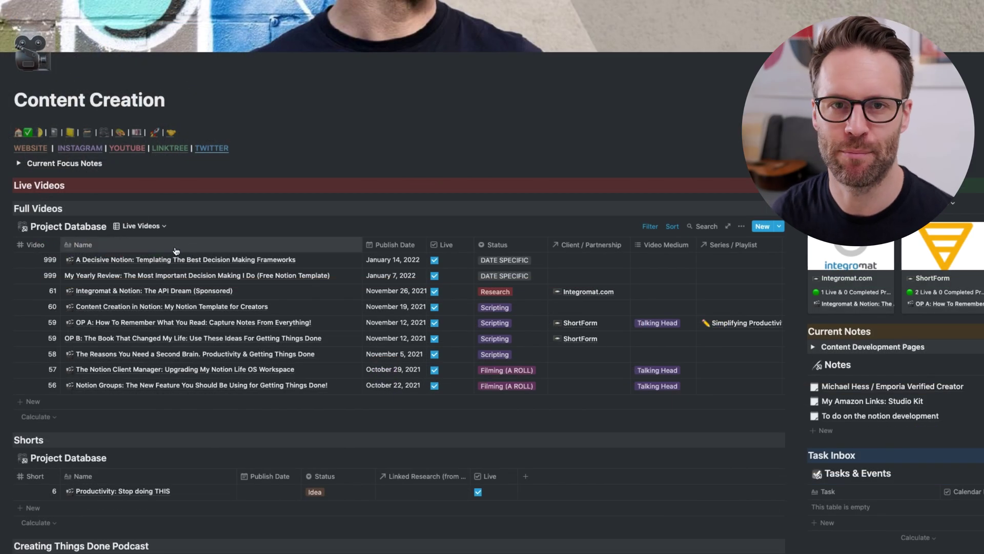
{"action": "left_click", "coordinate": [146, 226]}
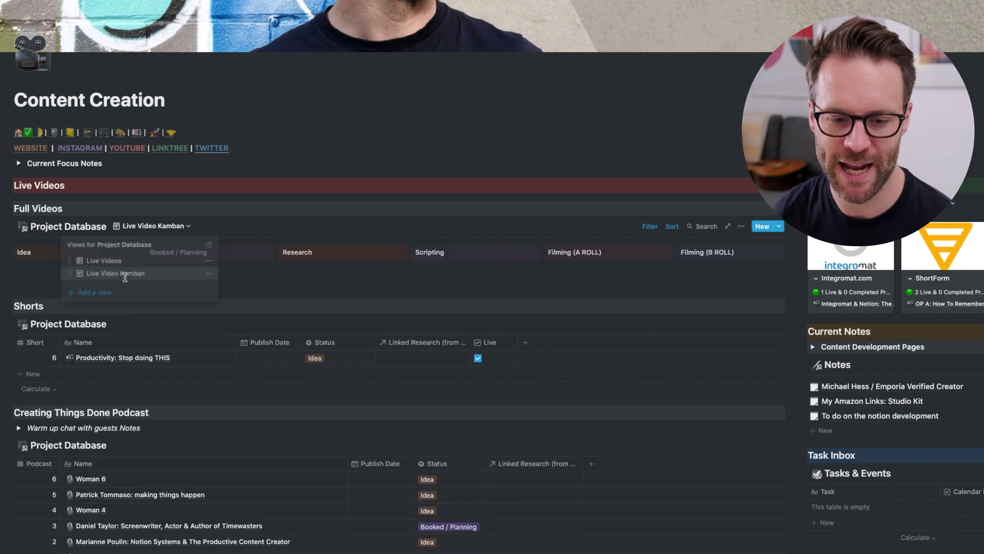
{"action": "left_click", "coordinate": [125, 276]}
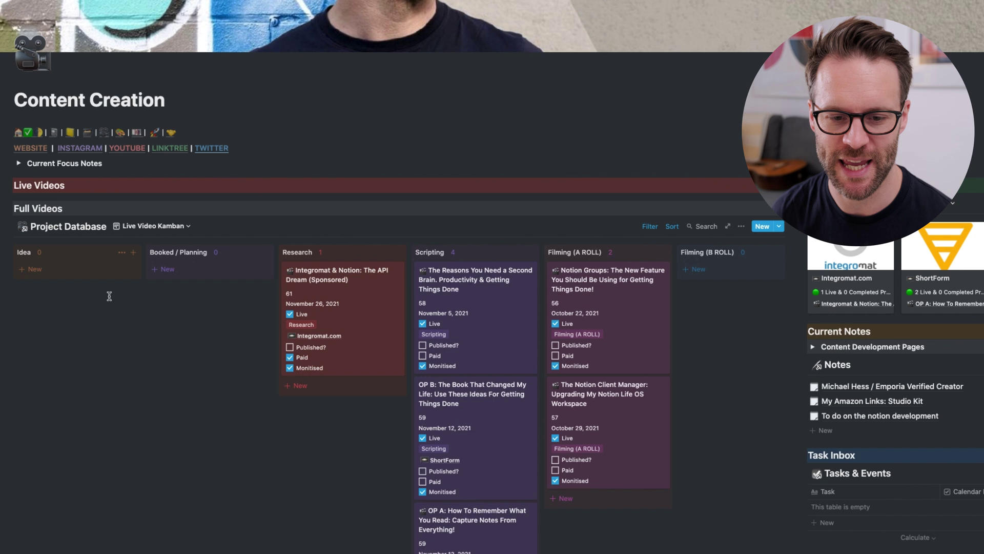
{"action": "scroll", "coordinate": [108, 292], "scroll_direction": "down", "scroll_amount": 3}
{"action": "scroll", "coordinate": [110, 295], "scroll_direction": "down", "scroll_amount": 1}
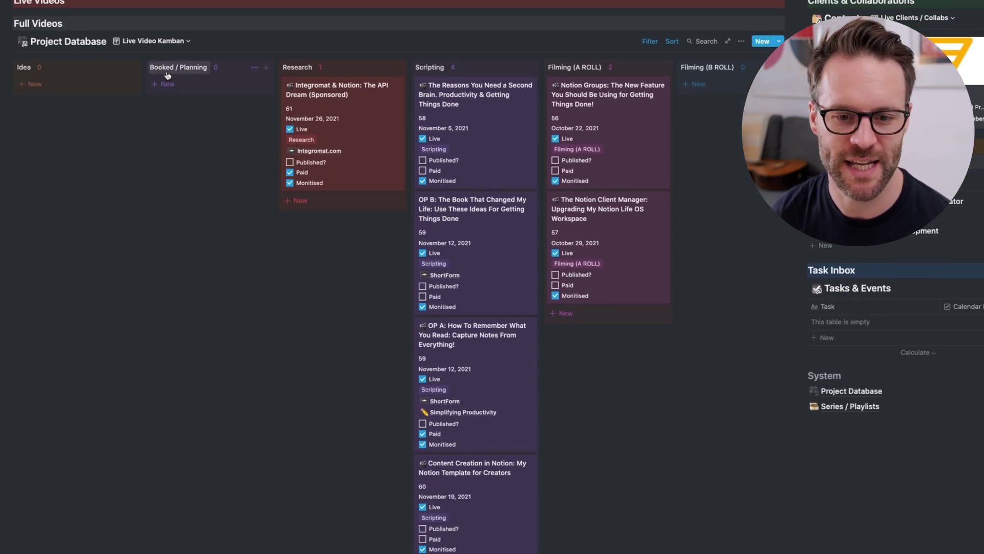
{"action": "scroll", "coordinate": [587, 96], "scroll_direction": "right", "scroll_amount": 3}
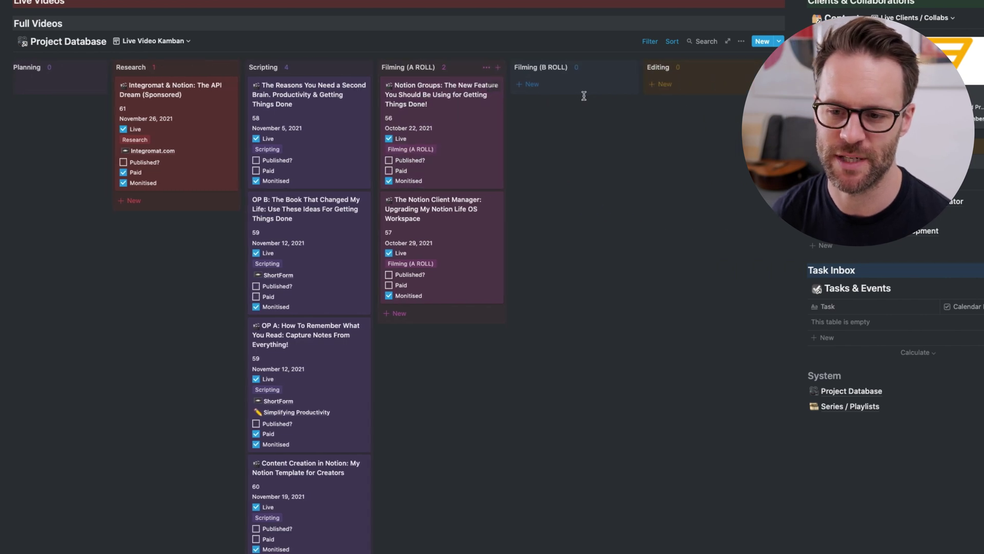
{"action": "scroll", "coordinate": [584, 96], "scroll_direction": "right", "scroll_amount": 6}
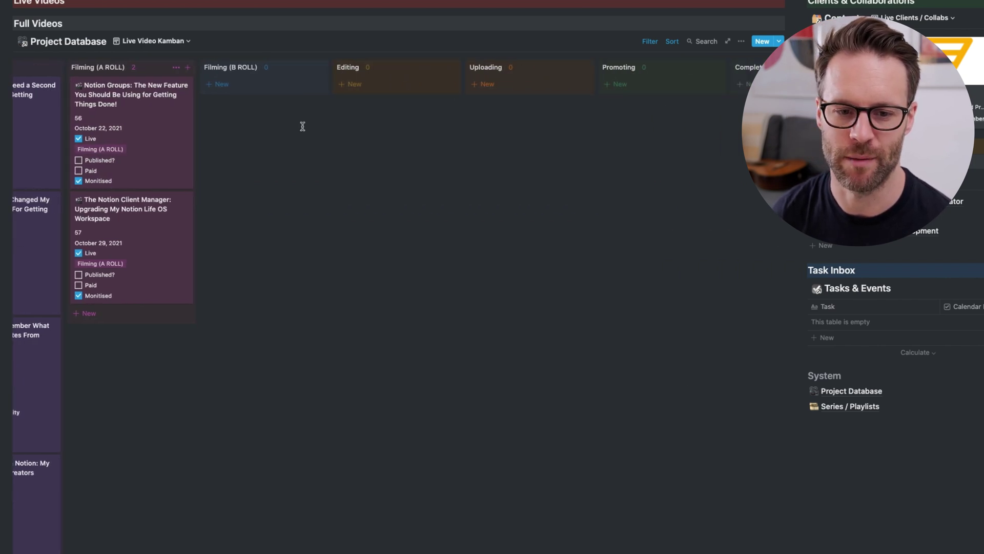
{"action": "scroll", "coordinate": [147, 135], "scroll_direction": "left", "scroll_amount": 9}
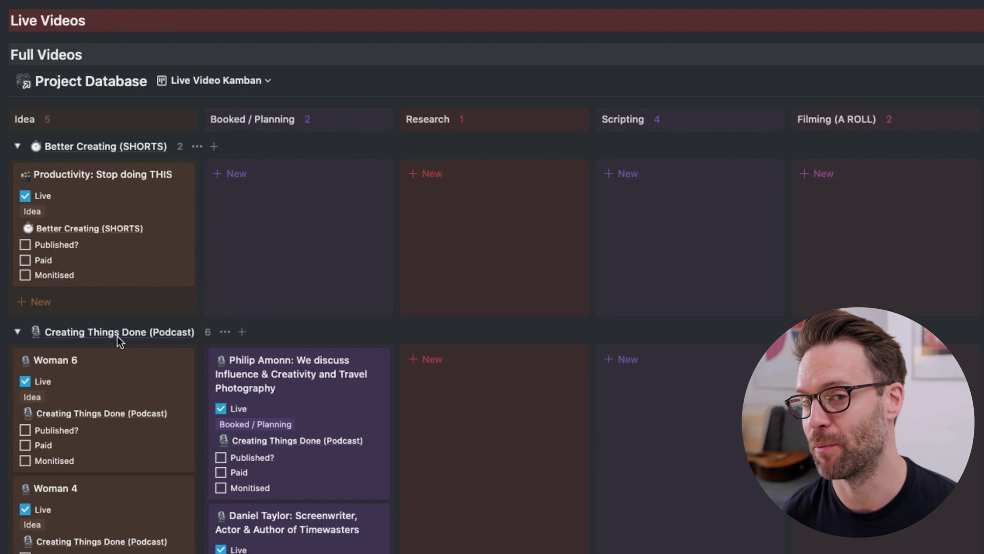
{"action": "scroll", "coordinate": [117, 336], "scroll_direction": "down", "scroll_amount": 5}
{"action": "scroll", "coordinate": [117, 336], "scroll_direction": "up", "scroll_amount": 4}
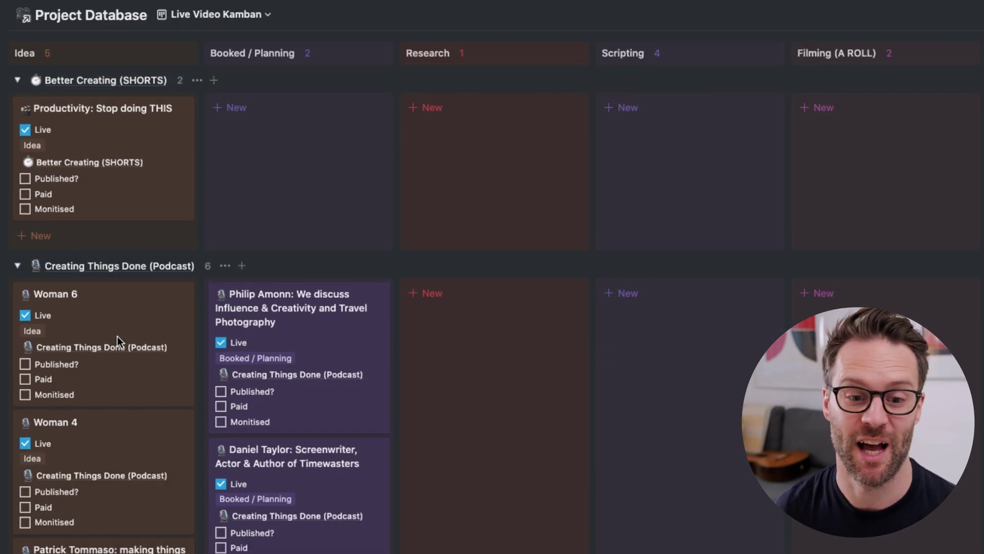
{"action": "left_click", "coordinate": [16, 266]}
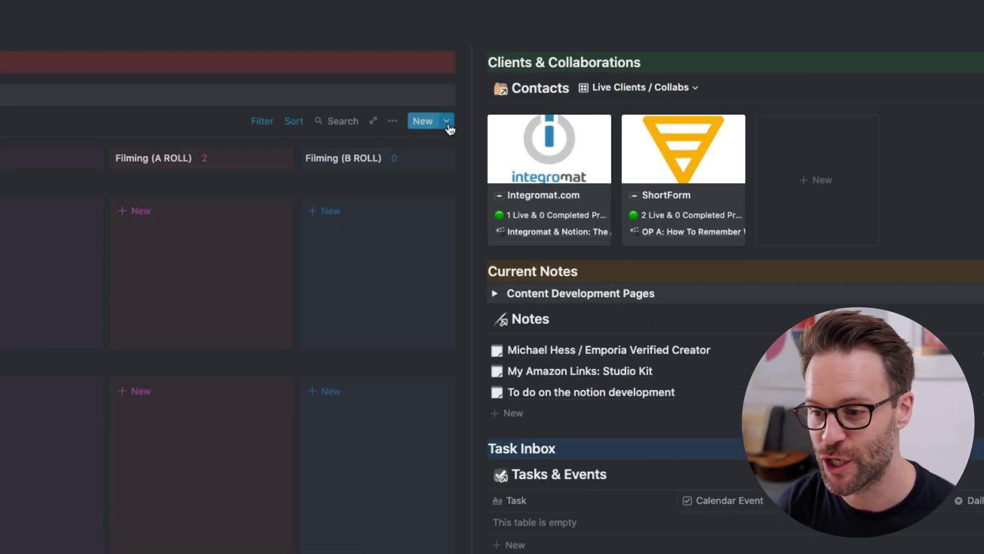
{"action": "left_click", "coordinate": [441, 119]}
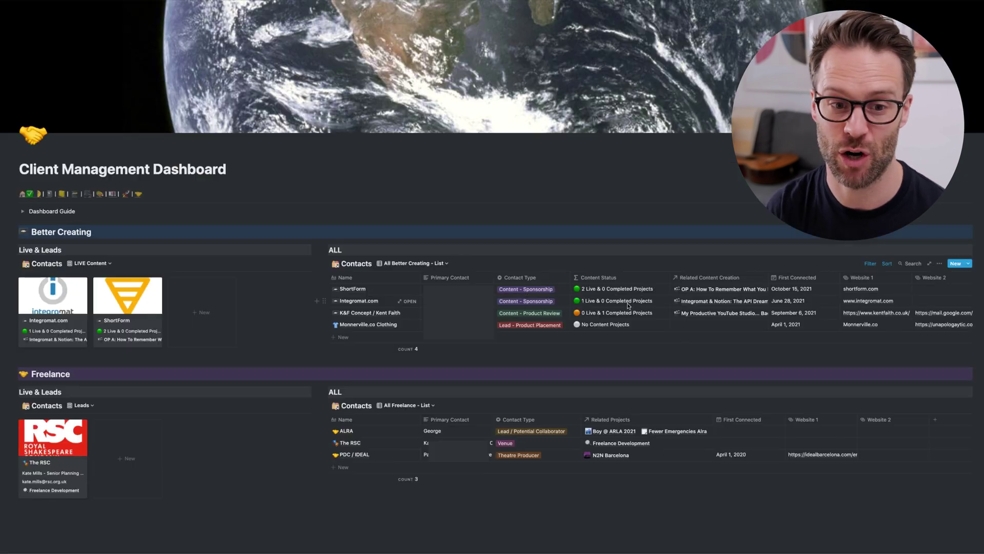
Open the 'OP A: How To Remember What You Read' project from a contact's Related Content Creation cell
{"action": "left_click", "coordinate": [629, 309]}
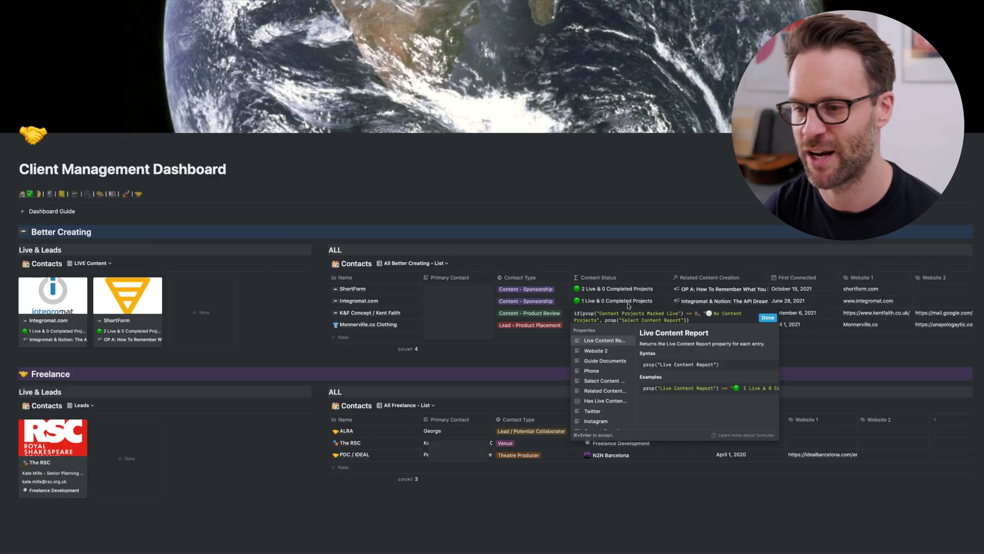
{"action": "left_click", "coordinate": [767, 318]}
{"action": "left_click", "coordinate": [743, 313]}
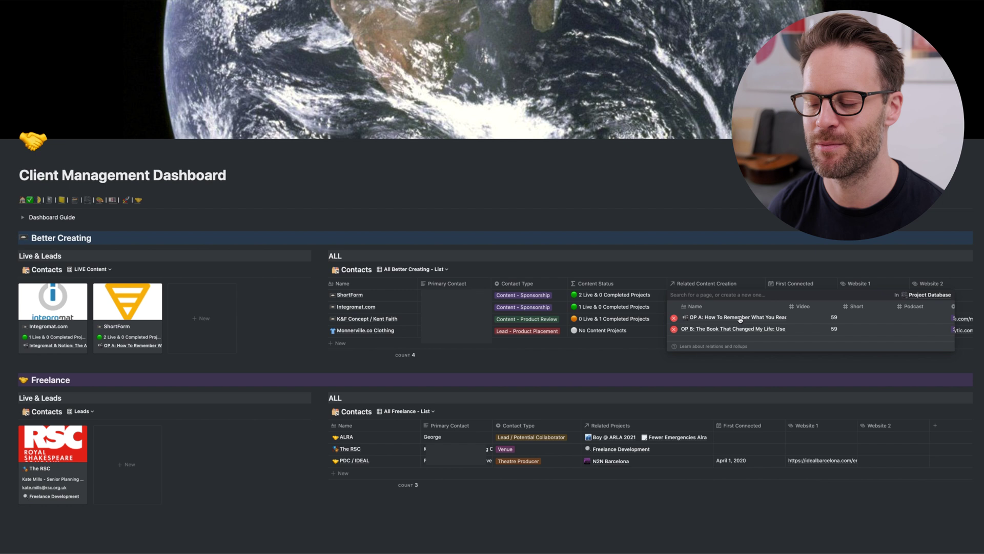
{"action": "left_click", "coordinate": [738, 318]}
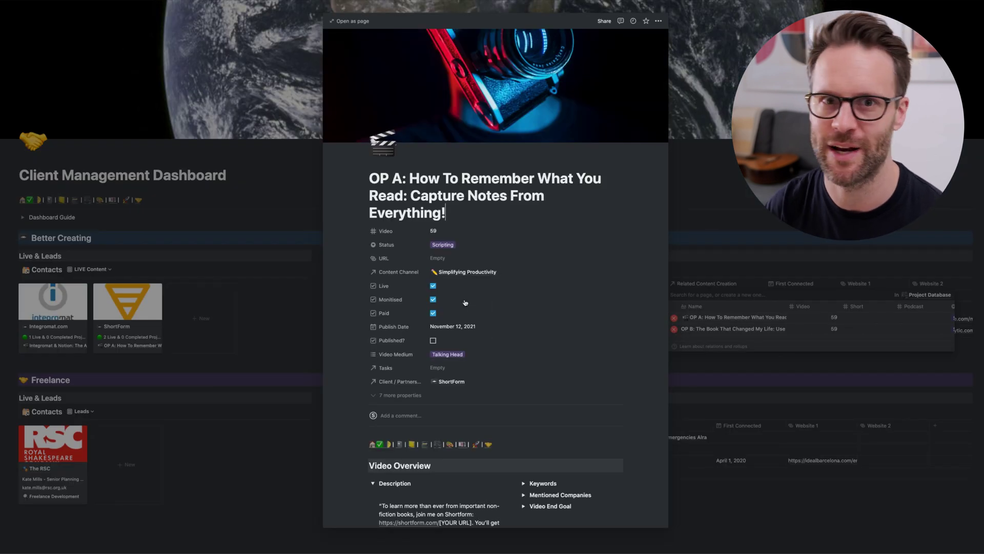